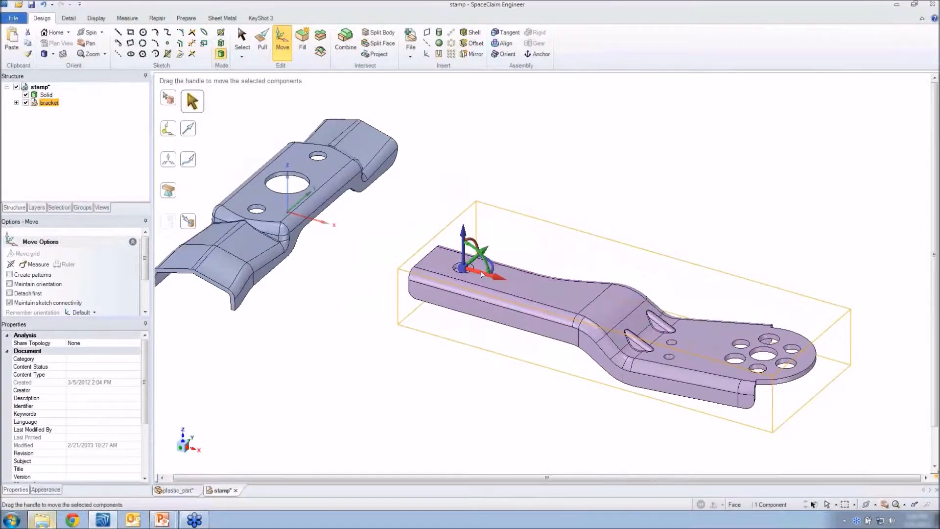
# - Move the bracket vertically up to the stamped part's flat top face and slide it lengthwise until its end overlaps that part
pyautogui.click(463, 245)
pyautogui.press('u')
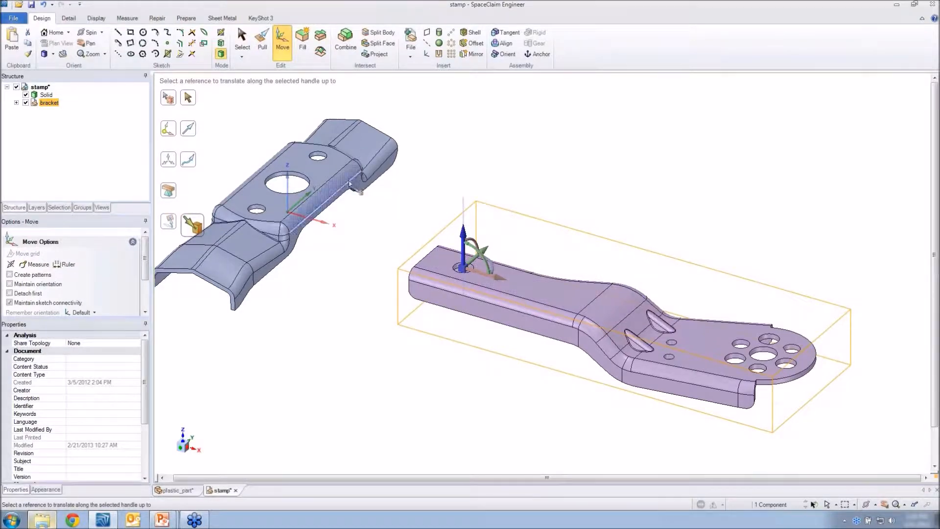
pyautogui.click(333, 165)
pyautogui.moveTo(478, 214); pyautogui.dragTo(370, 200)
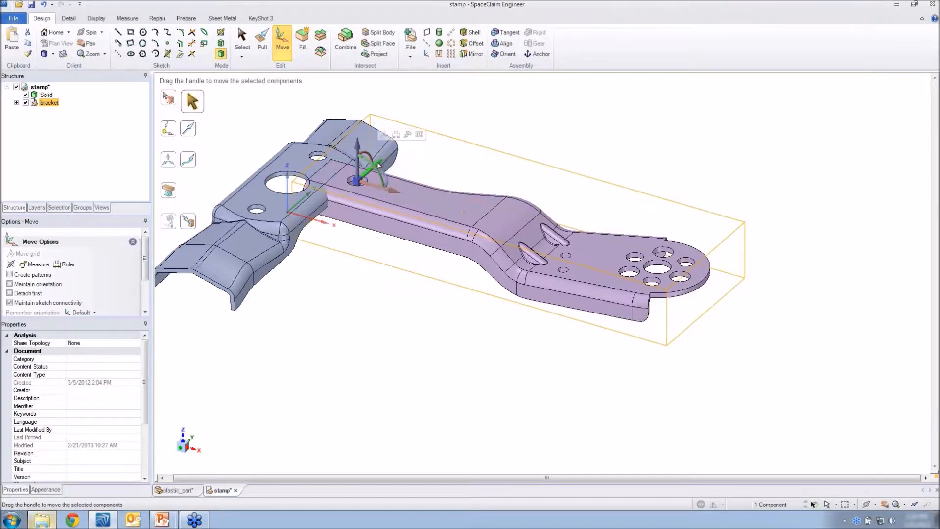
# - Move the bracket sideways up to the large hole's edge so it lines up with the hole's centre
pyautogui.press('u')
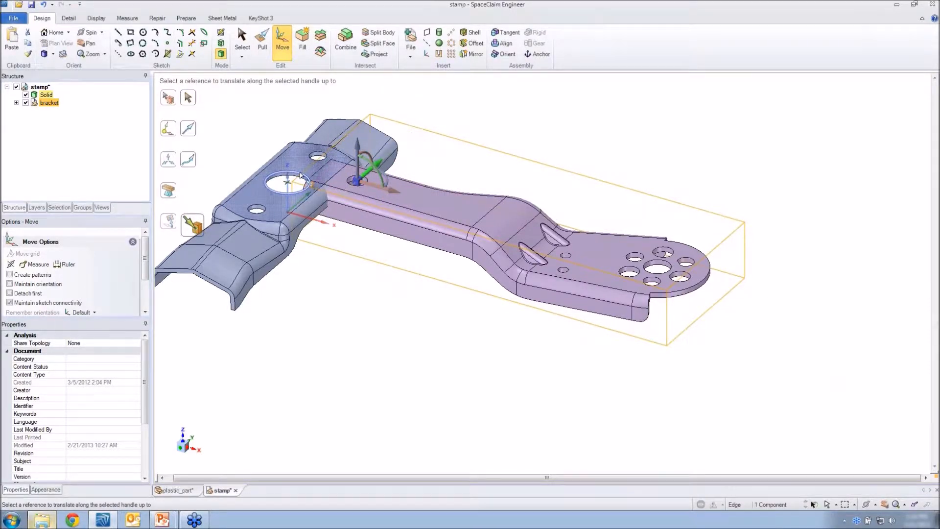
pyautogui.click(300, 176)
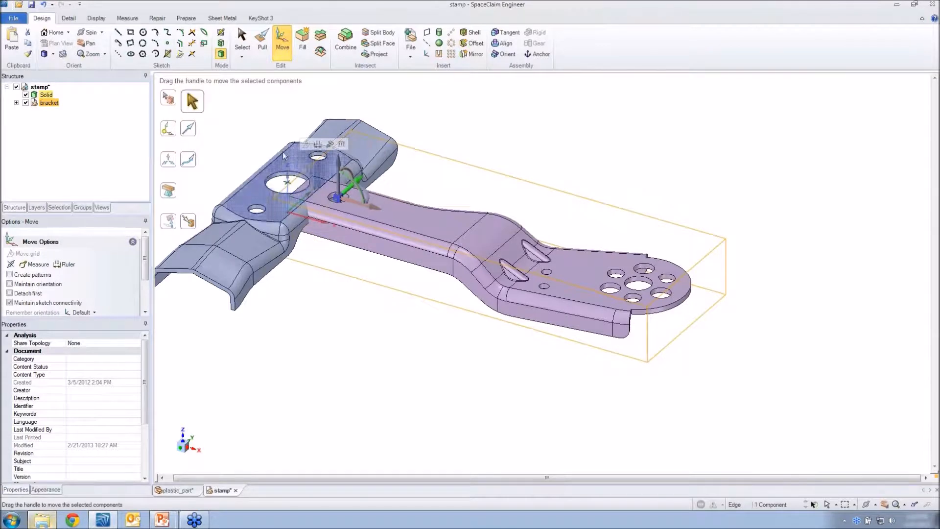
pyautogui.click(270, 131)
pyautogui.keyDown('ctrl'); pyautogui.moveTo(436, 190); pyautogui.dragTo(464, 180, button='middle'); pyautogui.keyUp('ctrl')
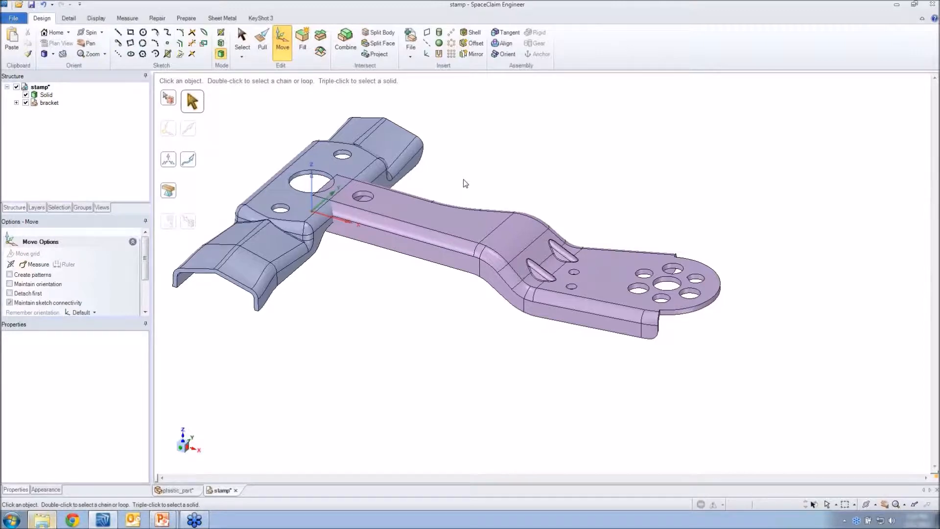
# - Check the stamped part's sheet thickness by selecting a short edge across its flange on the underside
pyautogui.moveTo(383, 221); pyautogui.dragTo(356, 243, button='middle')
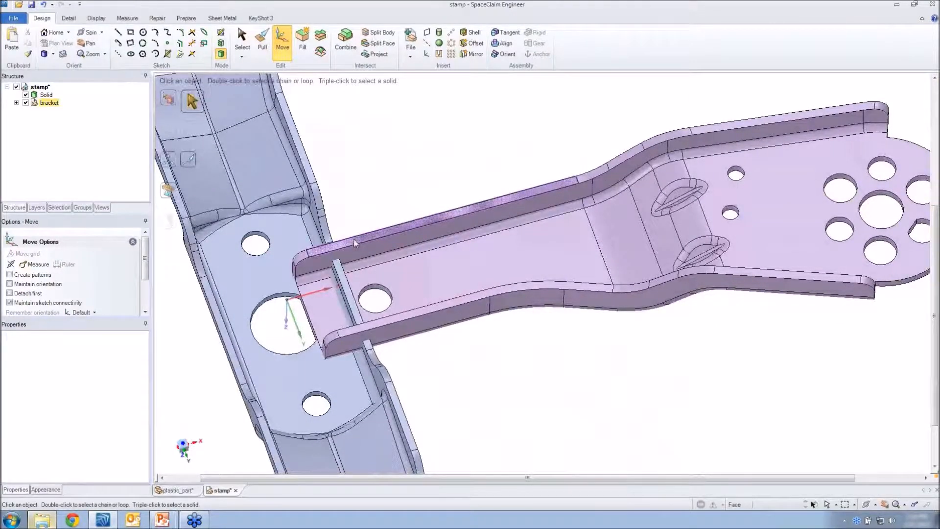
pyautogui.moveTo(354, 239); pyautogui.dragTo(359, 217, button='middle')
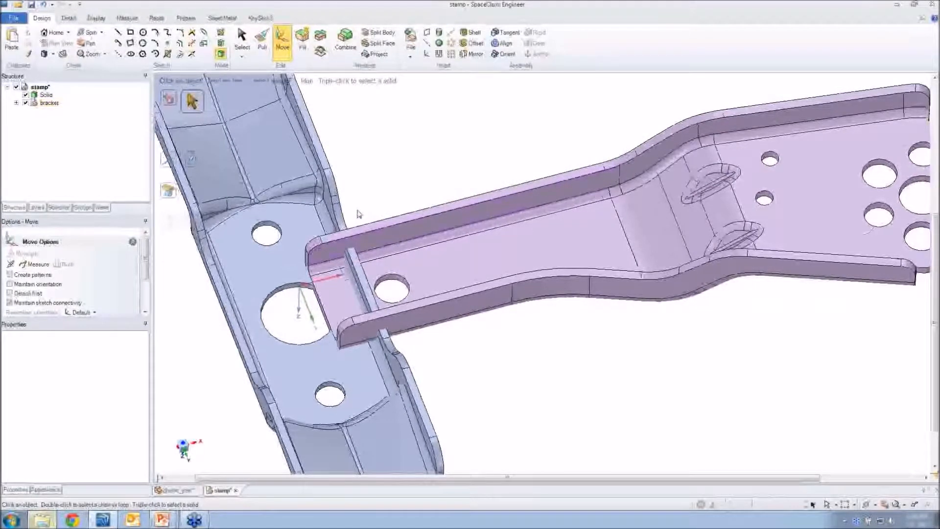
pyautogui.press('s')
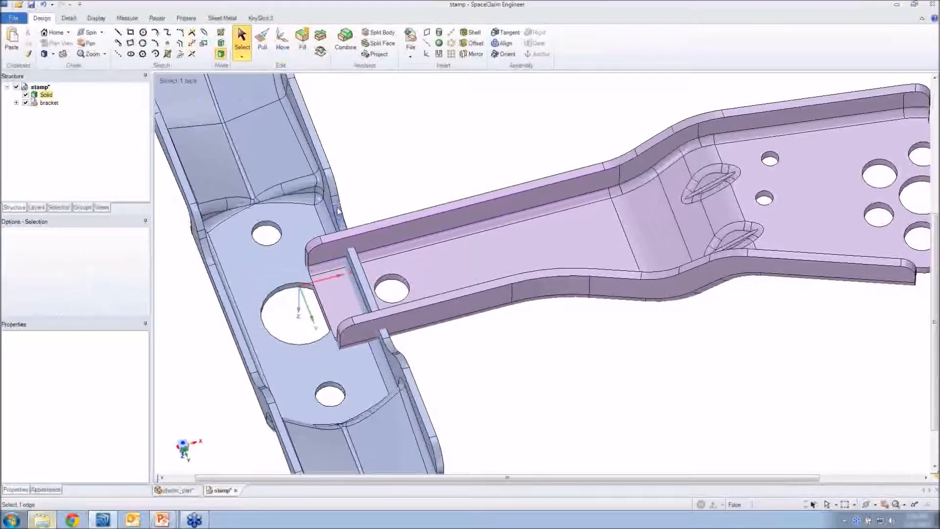
pyautogui.click(337, 208)
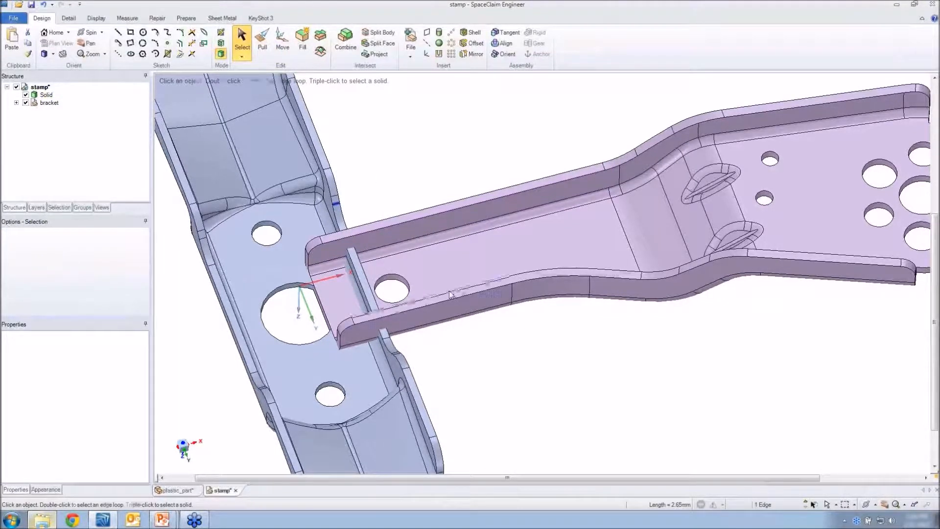
pyautogui.hotkey('ctrl', '2')
pyautogui.moveTo(671, 481)
pyautogui.mouseDown()
pyautogui.moveTo(651, 484)
pyautogui.moveTo(647, 517)
pyautogui.moveTo(697, 489)
pyautogui.moveTo(636, 504)
pyautogui.mouseUp()
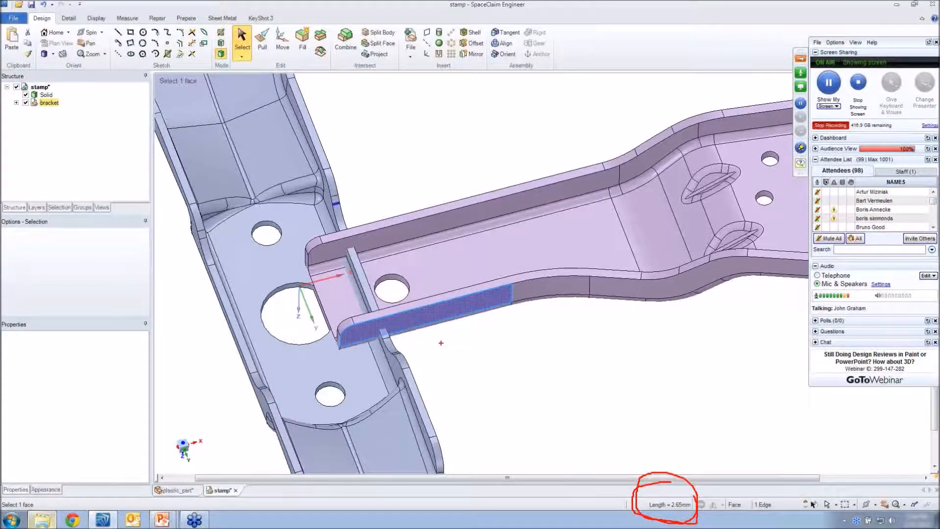
# - Check the bracket's sheet thickness by selecting the short edge at its flange corner
pyautogui.hotkey('ctrl', '2')
pyautogui.click(353, 321)
pyautogui.hotkey('ctrl', '2')
pyautogui.moveTo(705, 492); pyautogui.dragTo(656, 510)
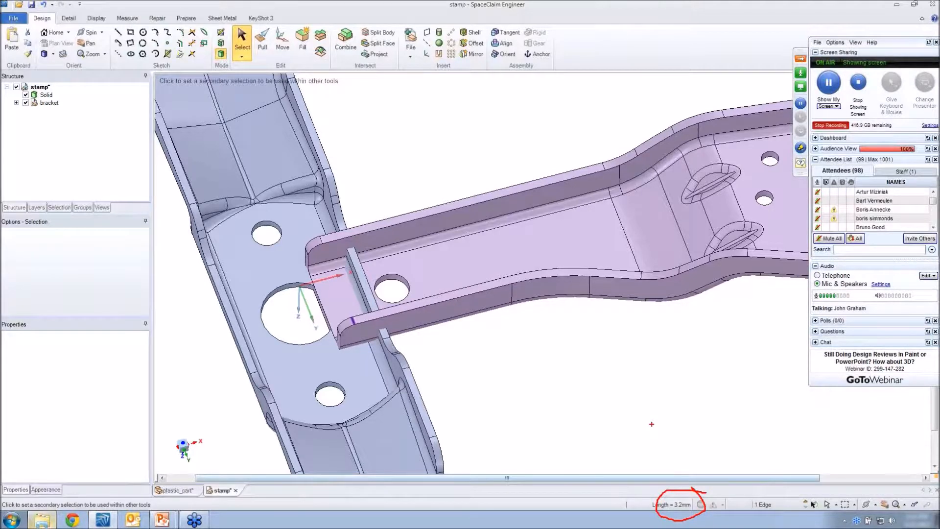
pyautogui.press('Escape')
pyautogui.click(563, 373)
# - Convert the bracket from an external to an internal component with Internalize All
pyautogui.scroll(-2, 563, 373)
pyautogui.scroll(-3, 562, 374)
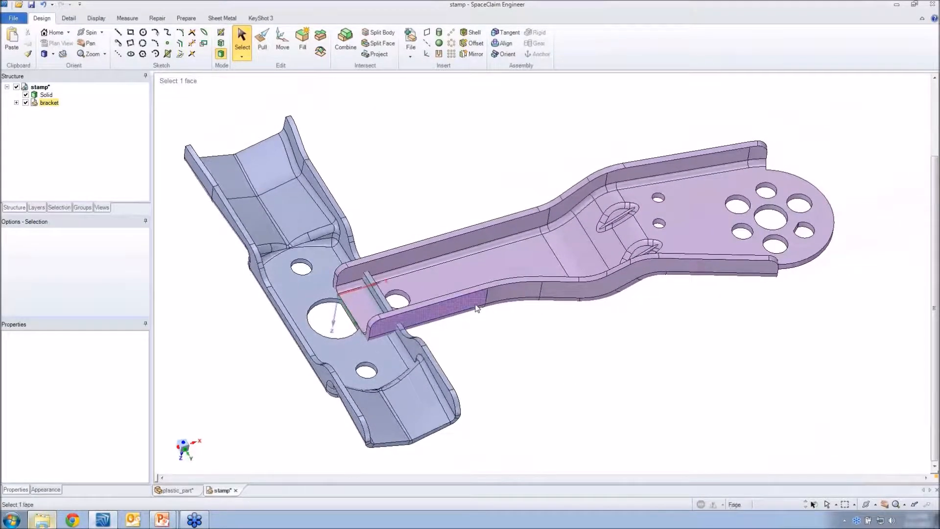
pyautogui.tripleClick(477, 308)
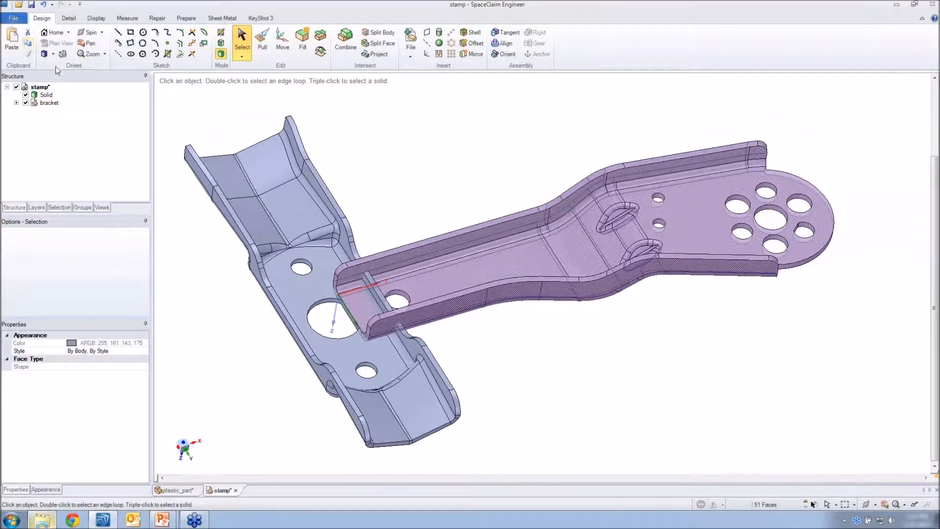
pyautogui.click(49, 103)
pyautogui.rightClick(49, 104)
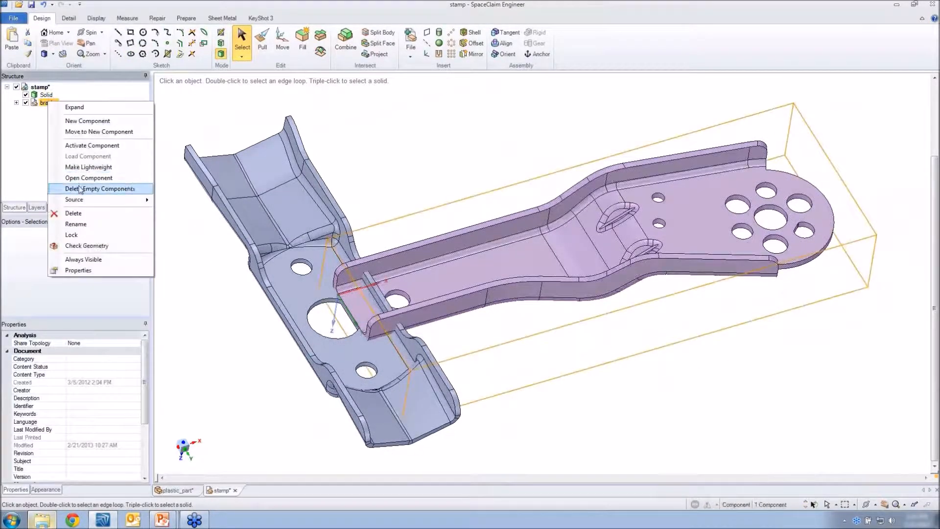
pyautogui.moveTo(91, 201)
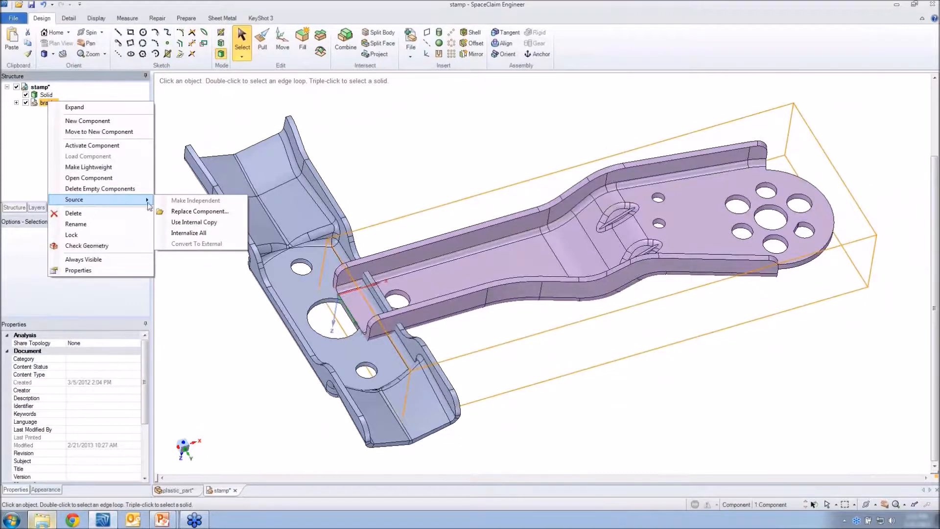
pyautogui.click(185, 233)
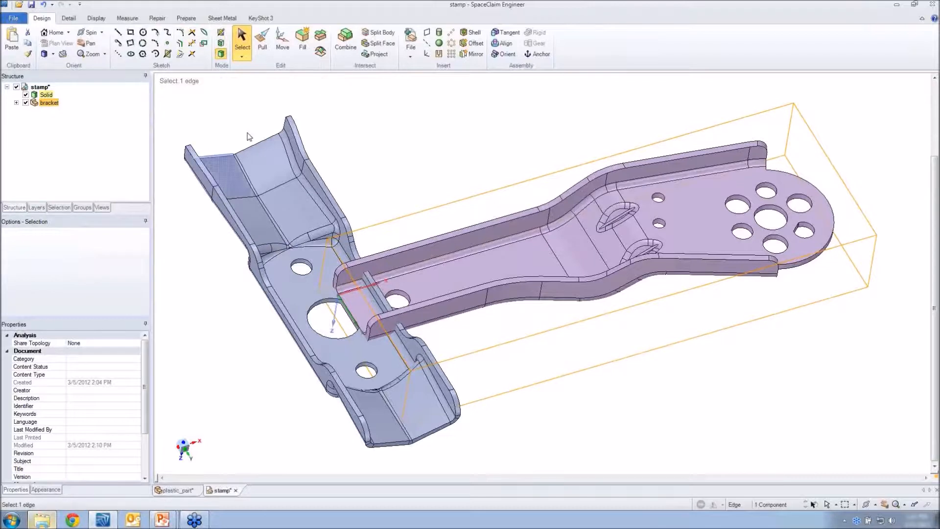
# - Paste a copy of the faces on one side of the bracket as a surface in stamp, and hide the bracket component
pyautogui.hotkey('ctrl', 'a')
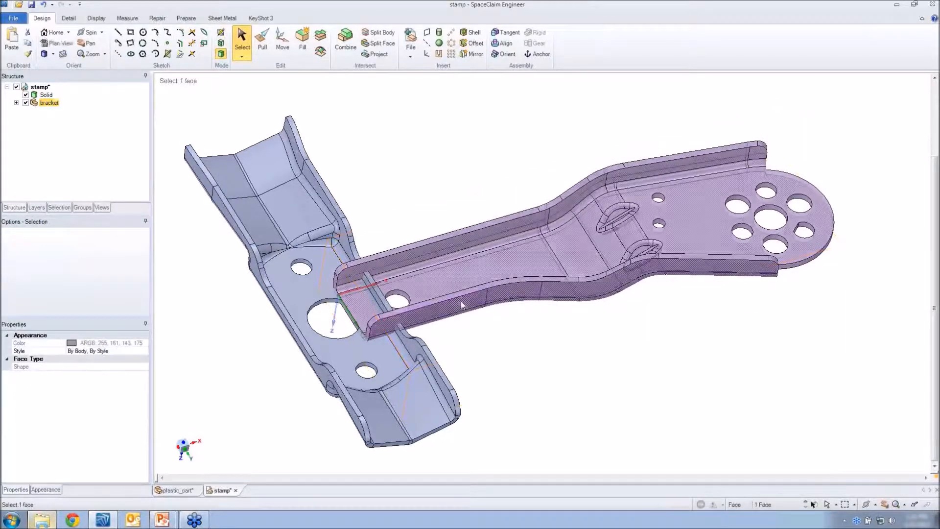
pyautogui.click(27, 43)
pyautogui.click(12, 39)
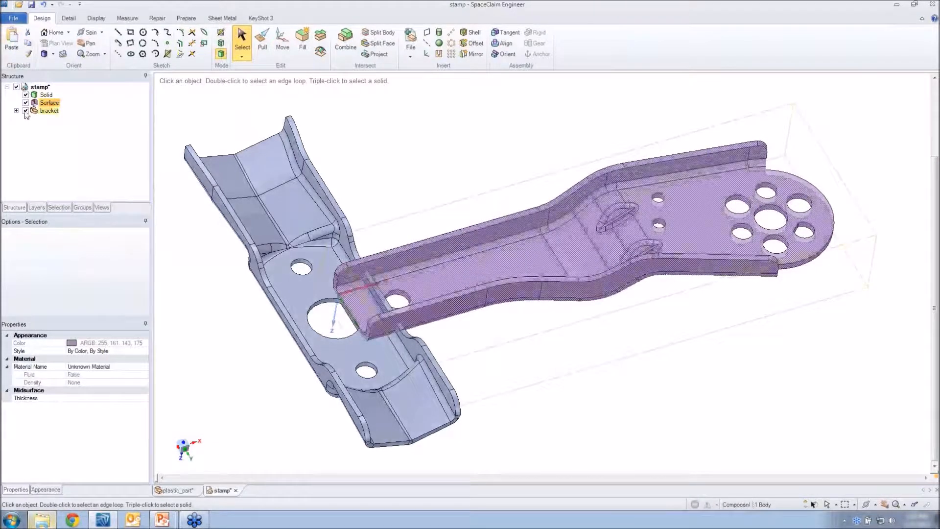
pyautogui.click(25, 110)
pyautogui.moveTo(509, 294); pyautogui.dragTo(525, 172, button='middle')
pyautogui.click(524, 172)
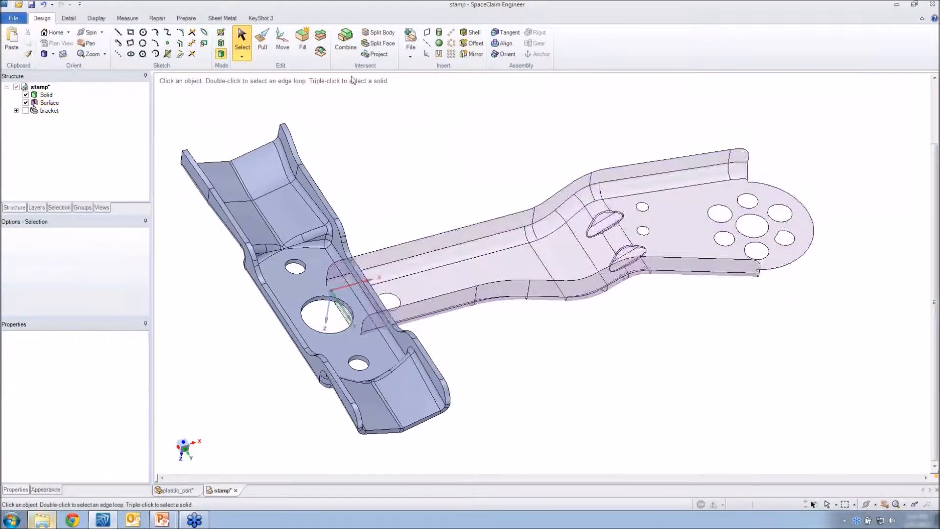
# - Thicken the pasted bracket surface with Pull so that it merges with the stamped part into one solid
pyautogui.click(263, 43)
pyautogui.click(54, 104)
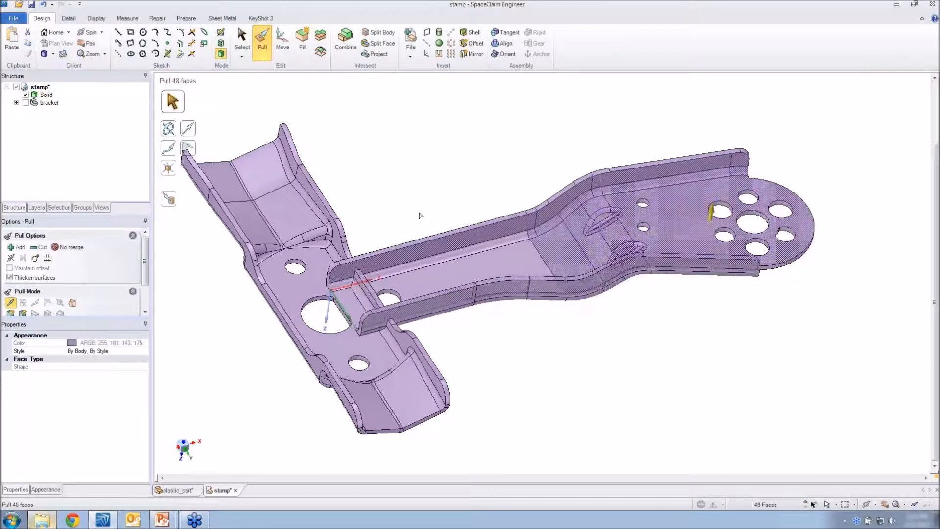
pyautogui.press('Escape')
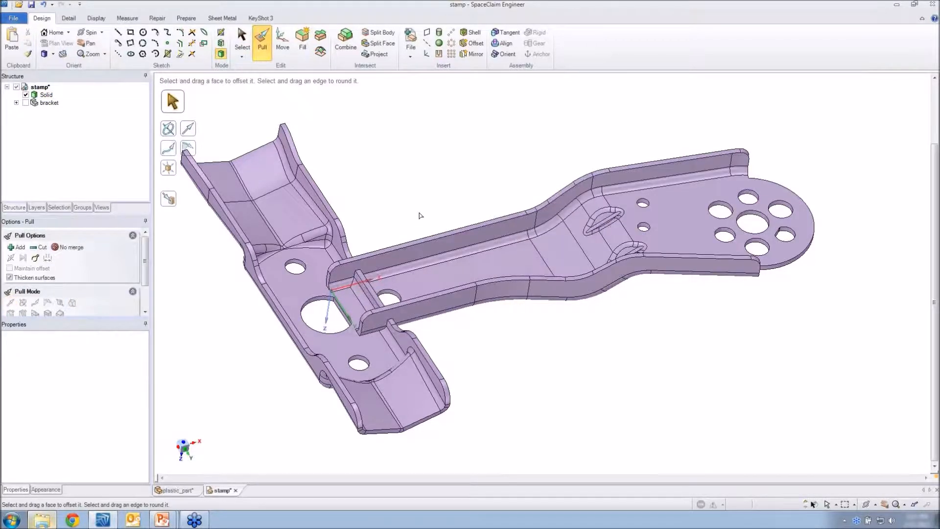
# - Delete the hidden bracket component from the assembly structure
pyautogui.rightClick(47, 103)
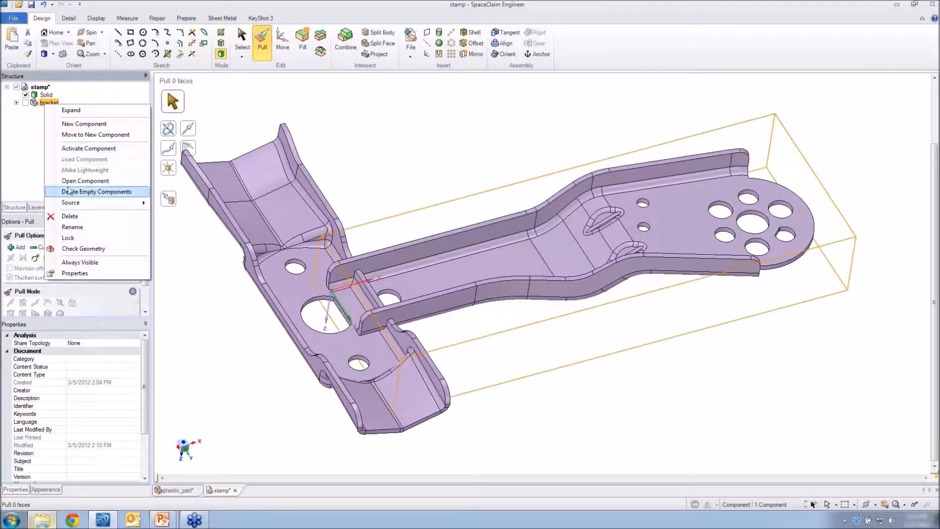
pyautogui.click(71, 216)
pyautogui.scroll(3, 377, 208)
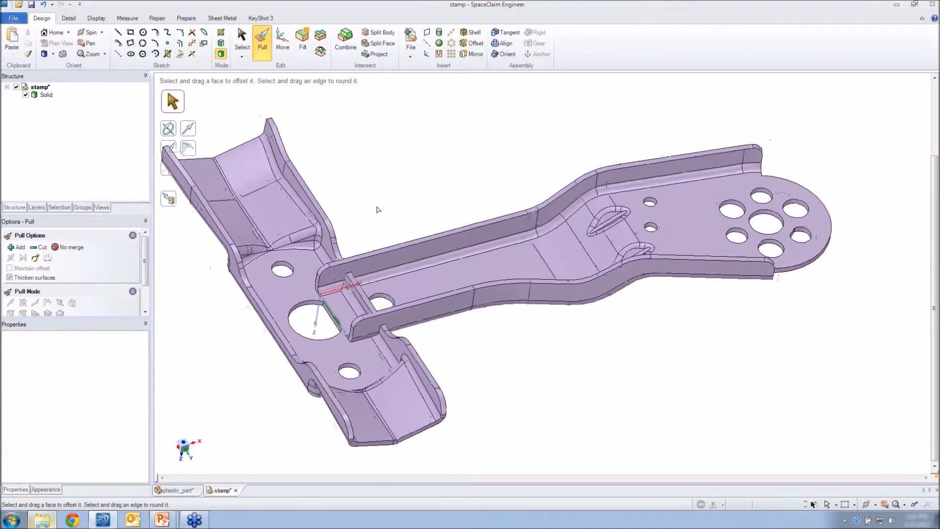
# - Remove the piece of the stamped part's flange that crosses between the bracket's side walls, using Fill
pyautogui.click(331, 300)
pyautogui.scroll(5, 331, 301)
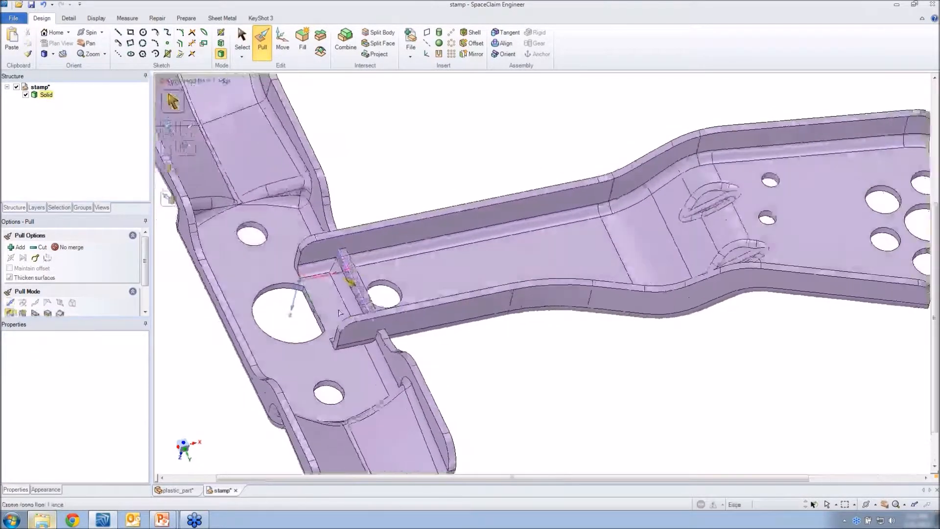
pyautogui.press('s')
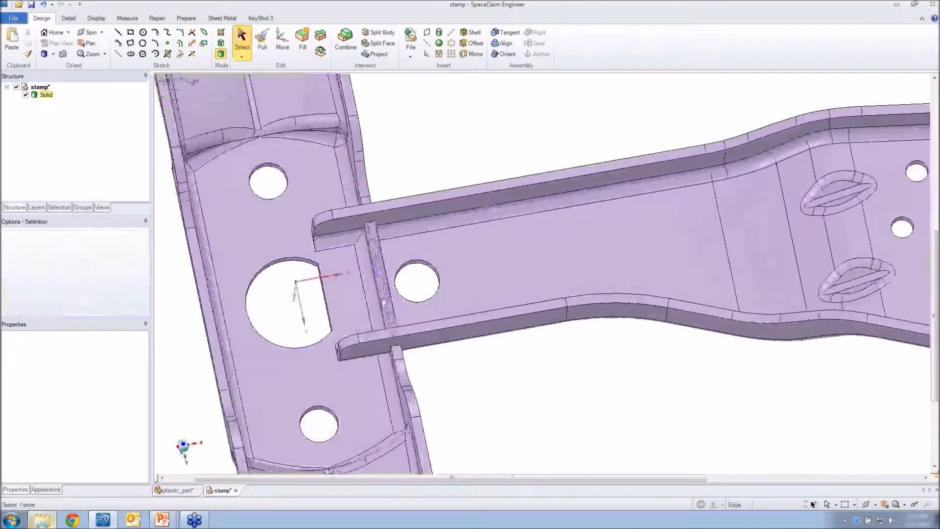
pyautogui.click(348, 219)
pyautogui.moveTo(367, 235); pyautogui.dragTo(414, 351)
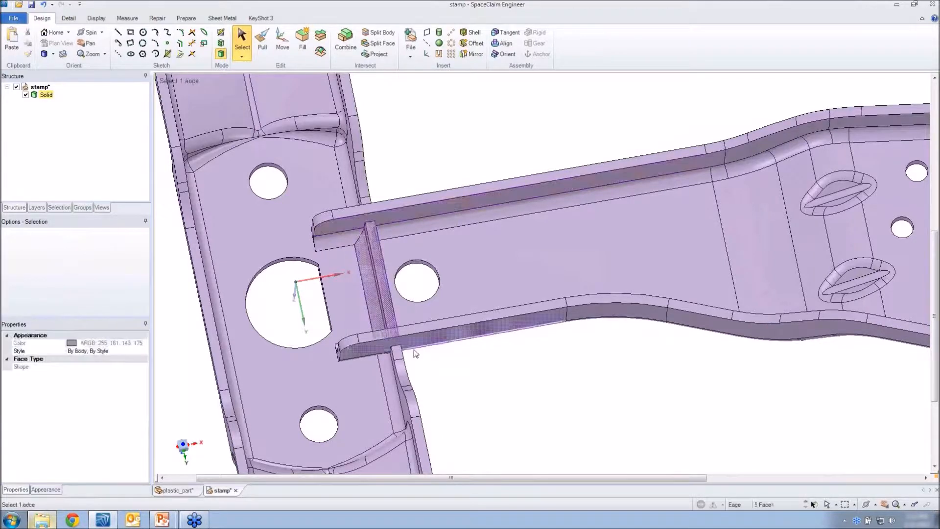
pyautogui.click(301, 49)
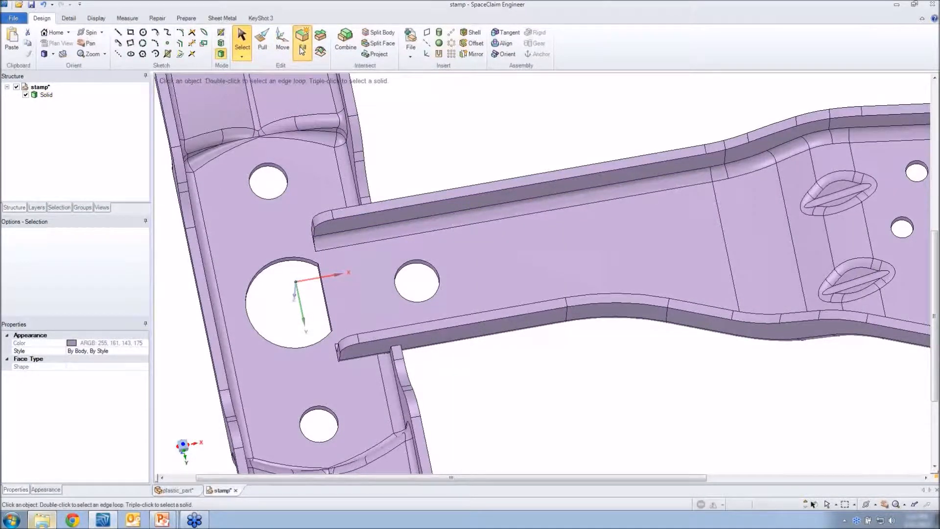
# - Fill the flat face where the bracket's end cuts into the large hole, restoring the full circle
pyautogui.moveTo(391, 166); pyautogui.dragTo(408, 207, button='middle')
pyautogui.moveTo(387, 243); pyautogui.dragTo(358, 334, button='middle')
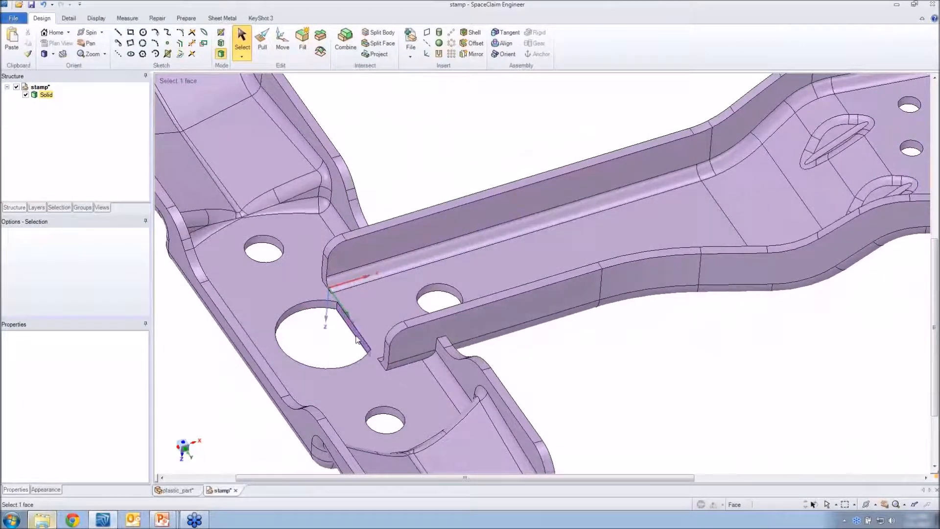
pyautogui.click(357, 338)
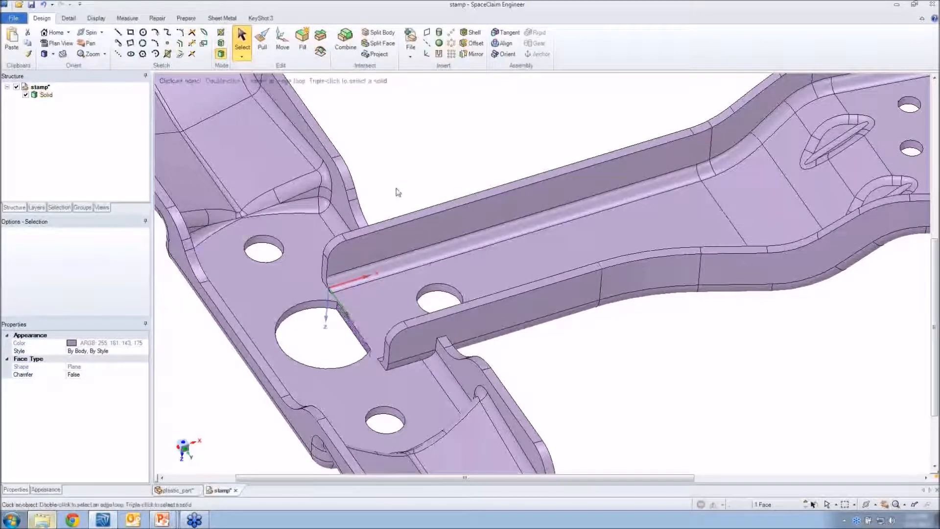
pyautogui.click(304, 54)
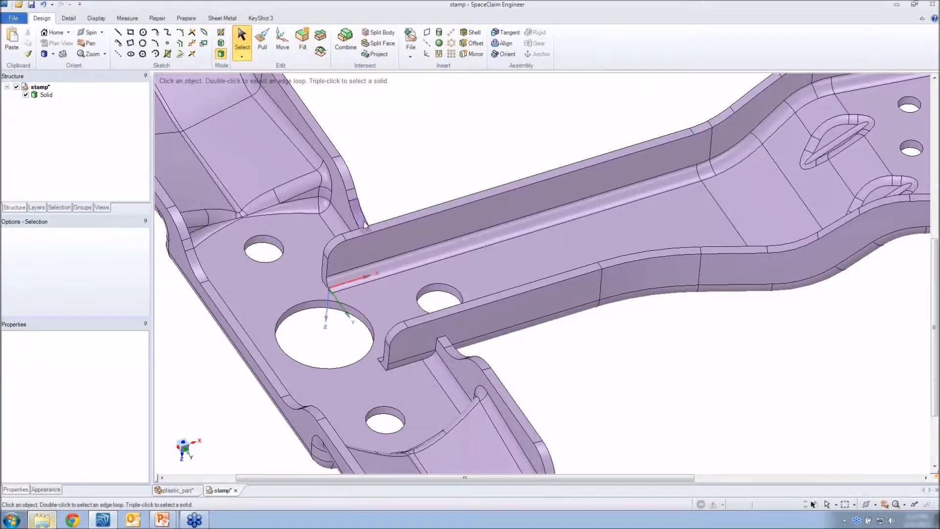
# - Remove the rounds at the end corners of both bracket side walls with Fill
pyautogui.click(336, 245)
pyautogui.keyDown('ctrl'); pyautogui.click(400, 333); pyautogui.keyUp('ctrl')
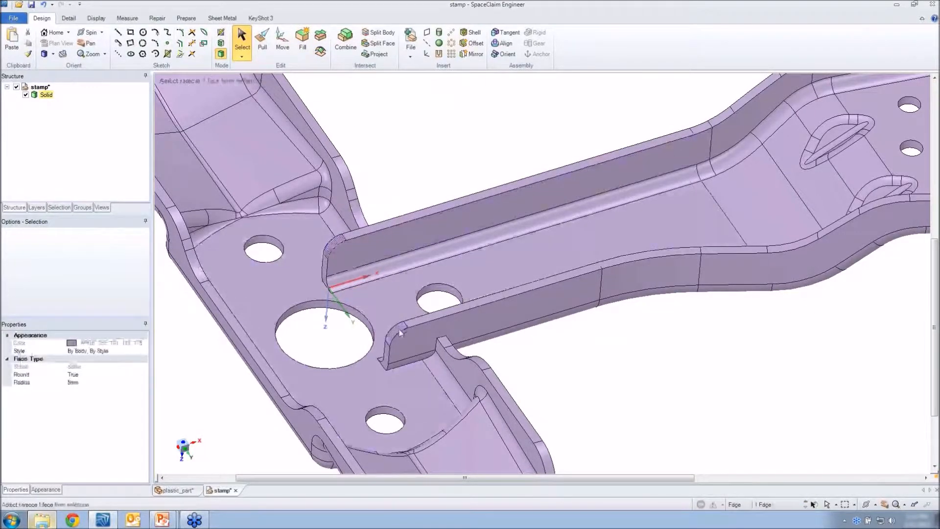
pyautogui.click(304, 51)
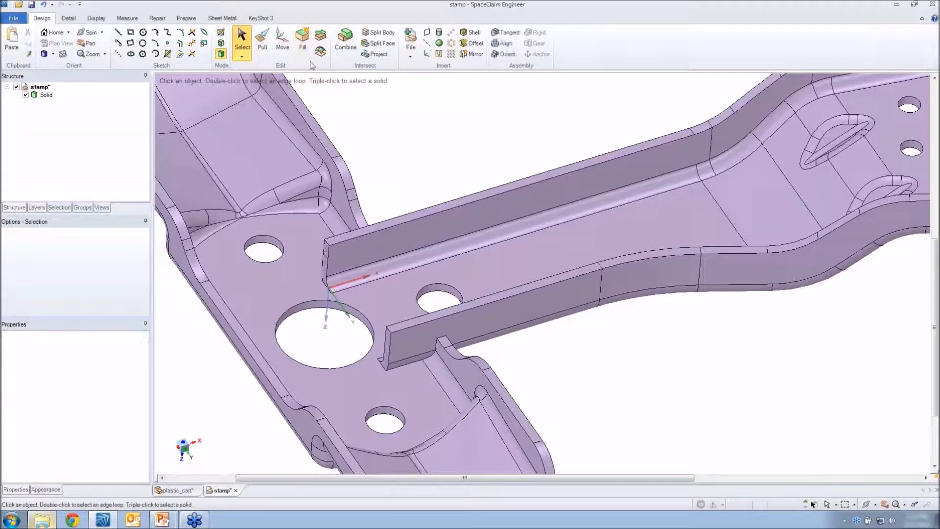
# - Pull a copy of the far side wall's end face partway along the wall as a separate surface
pyautogui.moveTo(377, 170); pyautogui.dragTo(377, 165, button='middle')
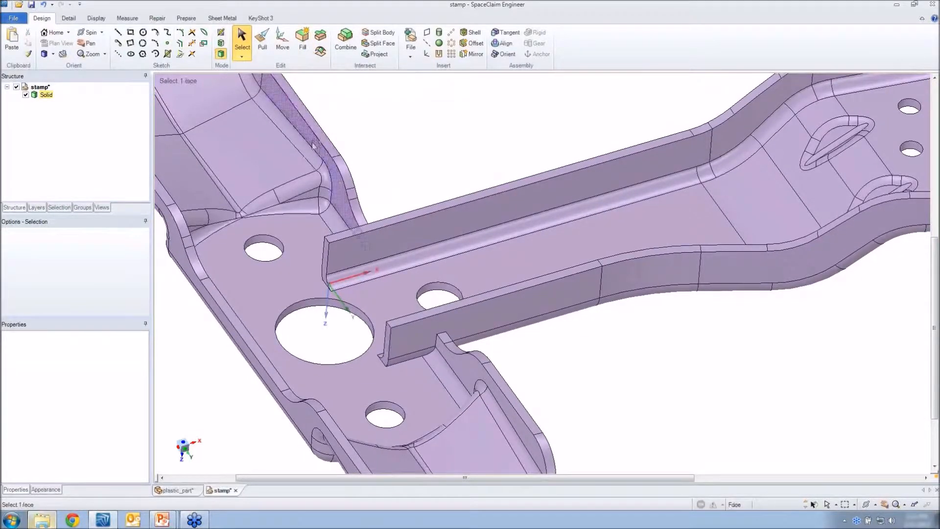
pyautogui.click(326, 252)
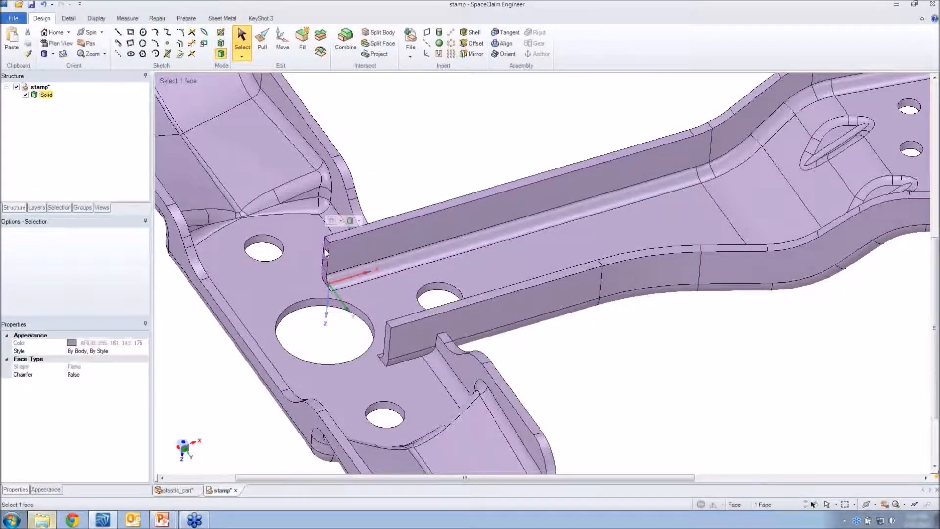
pyautogui.press('p')
pyautogui.keyDown('ctrl'); pyautogui.moveTo(374, 194); pyautogui.dragTo(558, 156); pyautogui.keyUp('ctrl')
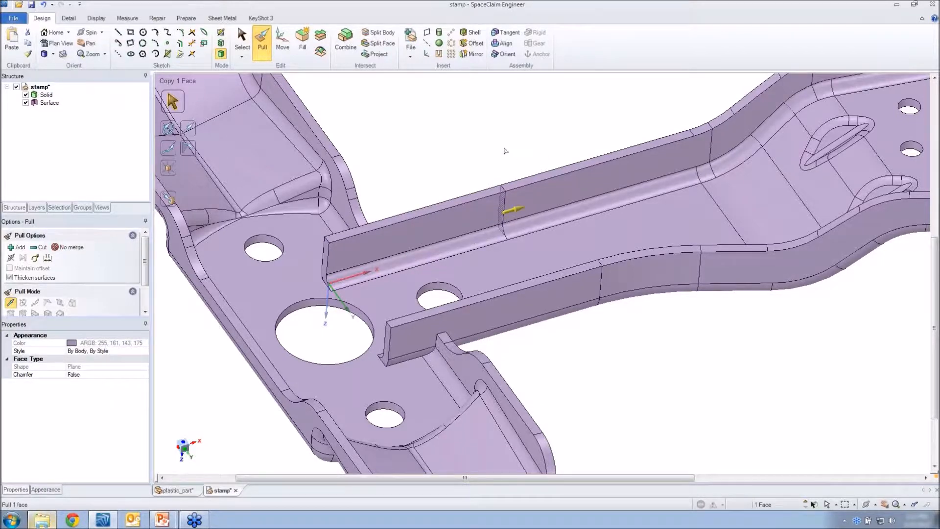
# - Split the top edge faces of both bracket side walls with Split Face, using the copied surface as the cutter
pyautogui.click(506, 150)
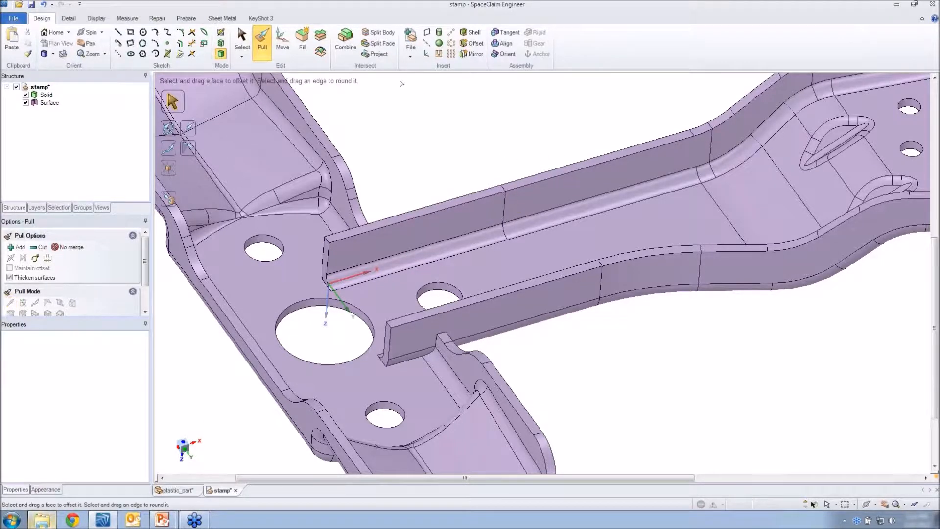
pyautogui.press('s')
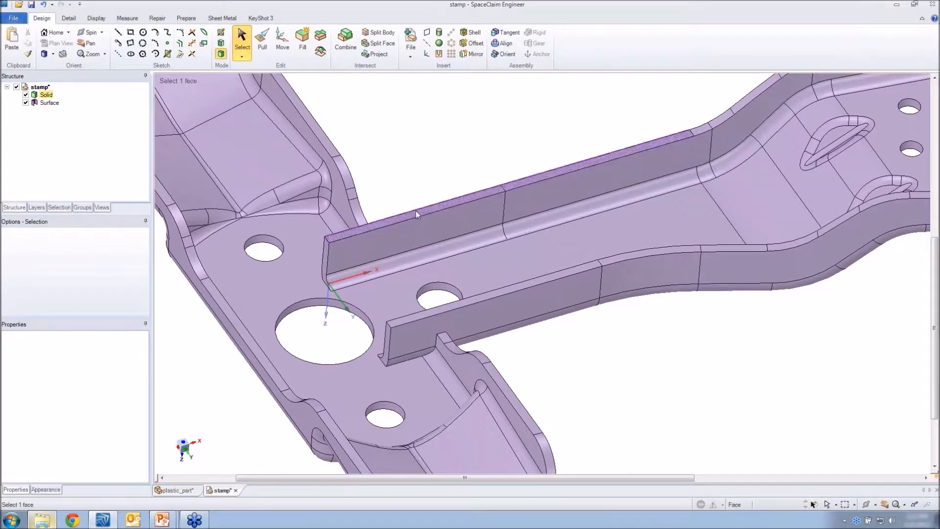
pyautogui.click(416, 210)
pyautogui.keyDown('ctrl'); pyautogui.click(471, 299); pyautogui.keyUp('ctrl')
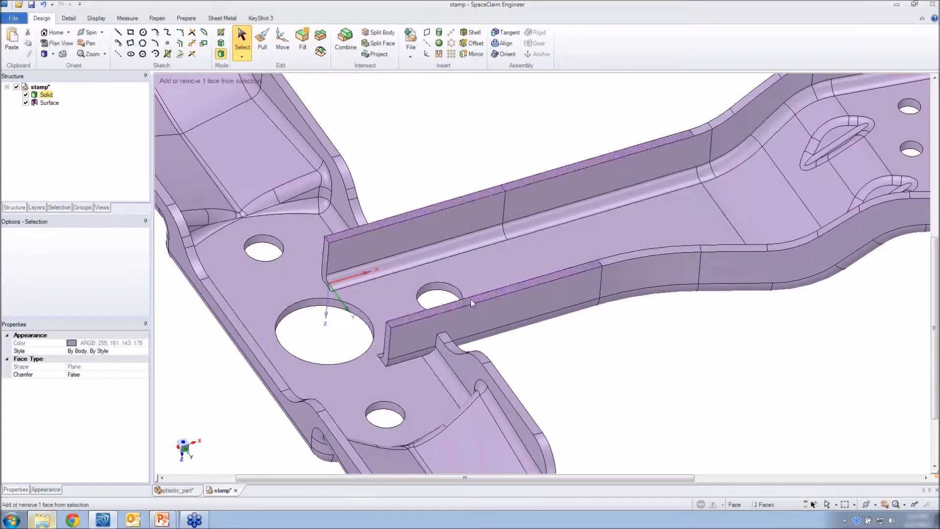
pyautogui.click(378, 43)
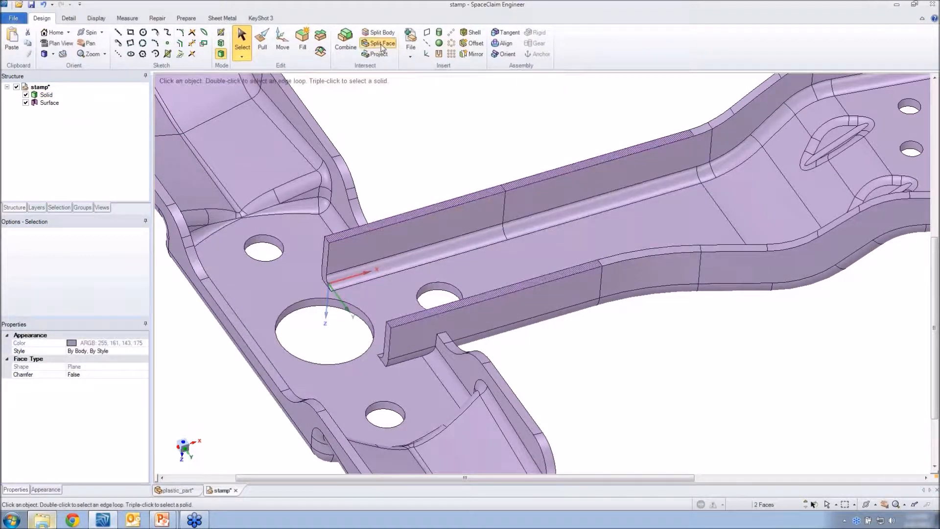
pyautogui.click(501, 204)
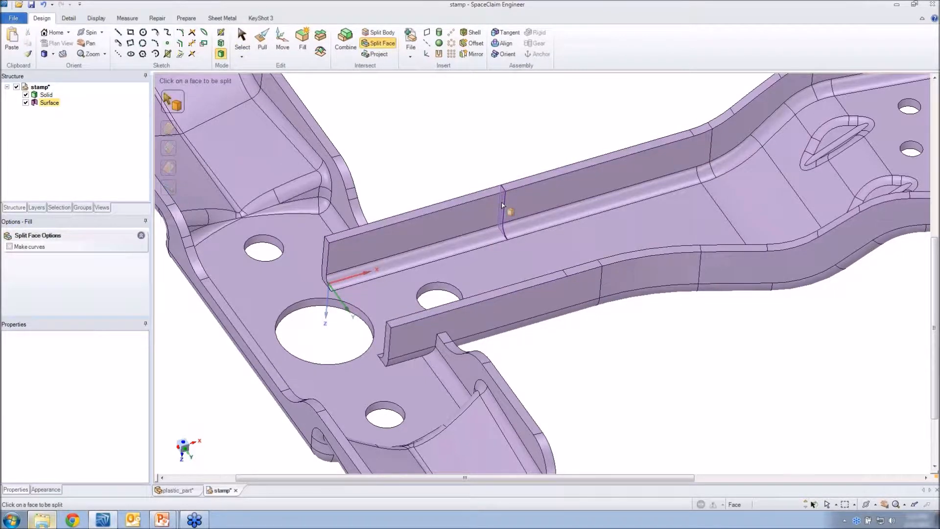
pyautogui.click(502, 204)
# - Pull the end segments of both side walls' top faces downward to form a step, and delete the helper surface
pyautogui.press('p')
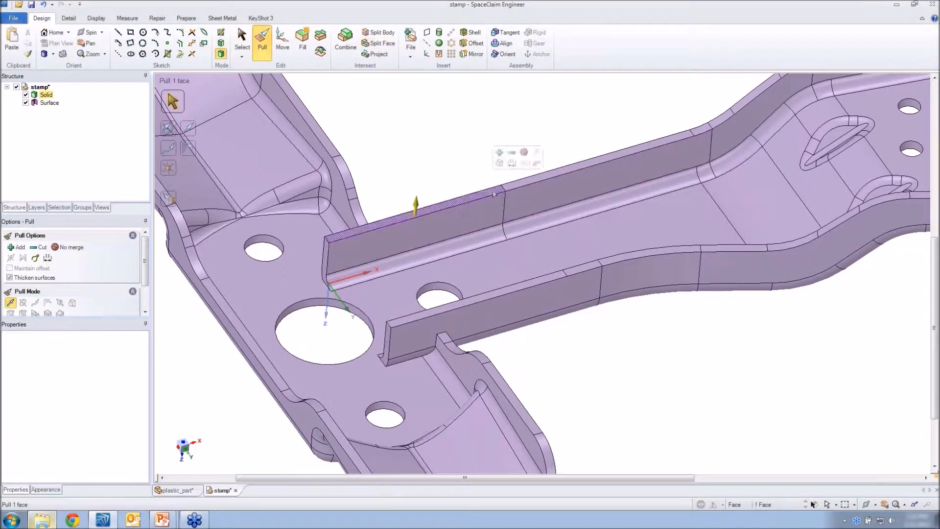
pyautogui.keyDown('ctrl'); pyautogui.click(526, 283); pyautogui.keyUp('ctrl')
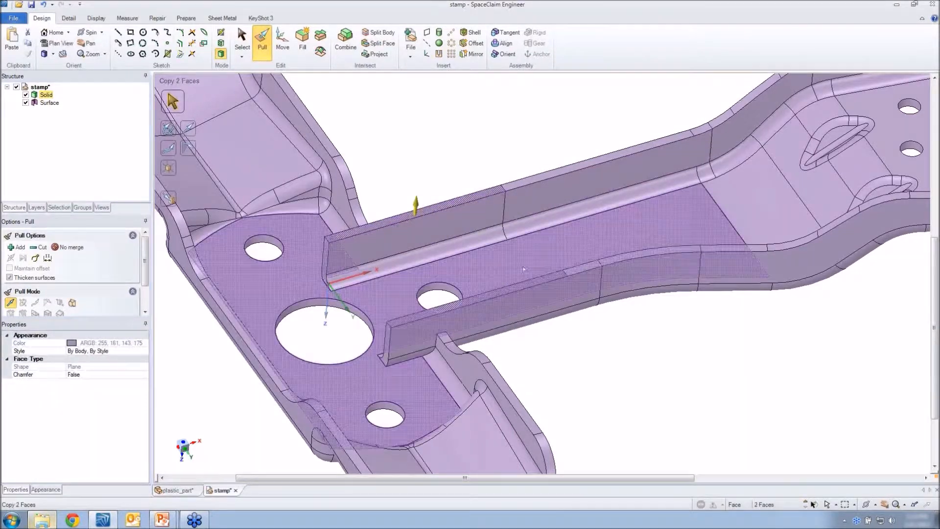
pyautogui.moveTo(478, 148); pyautogui.dragTo(477, 168)
pyautogui.click(476, 167)
pyautogui.moveTo(476, 167); pyautogui.dragTo(472, 166, button='middle')
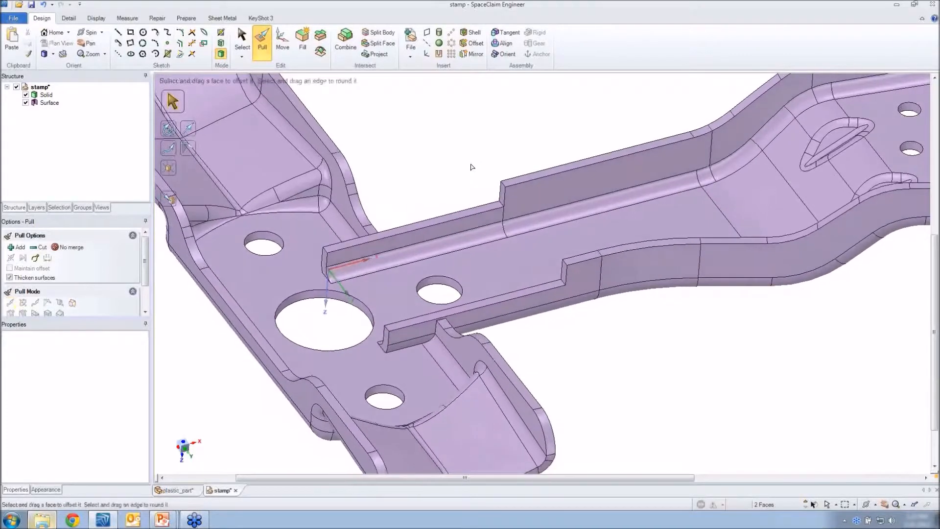
pyautogui.rightClick(55, 104)
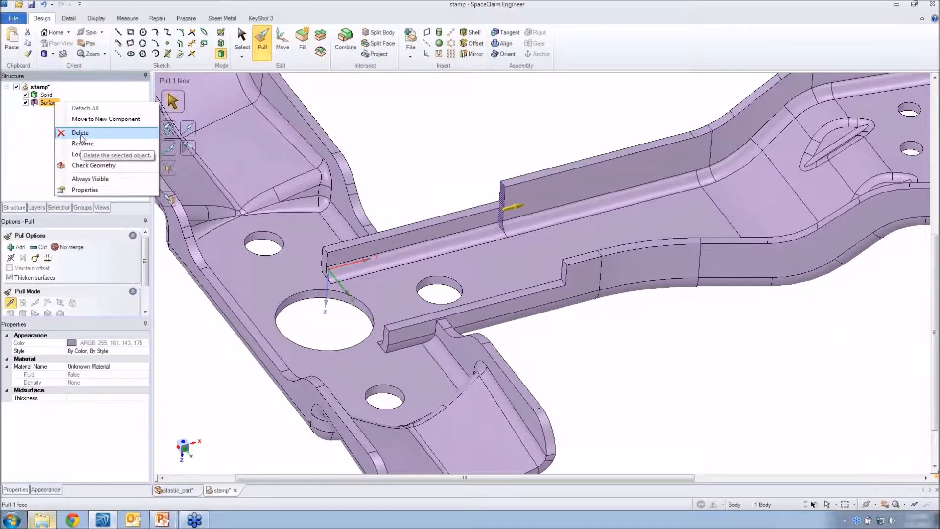
pyautogui.click(81, 134)
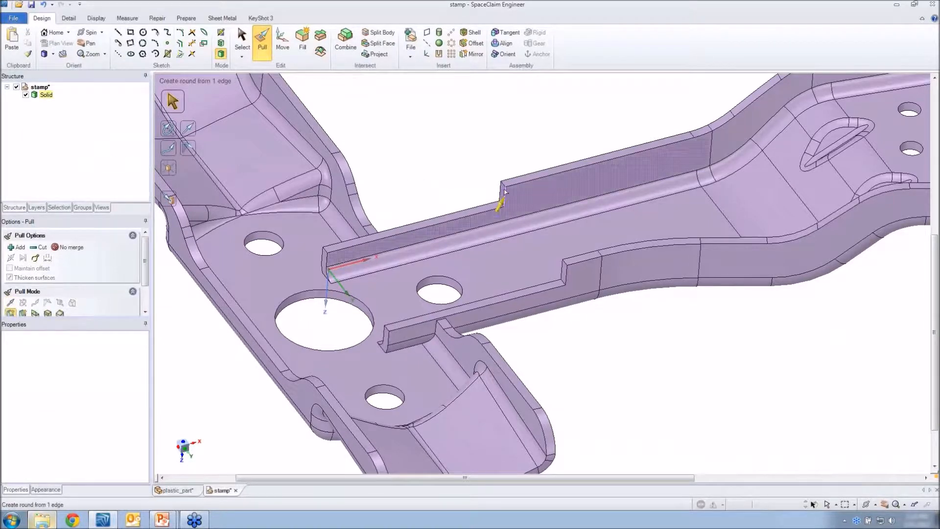
# - Pull the lowered top faces of both side walls up to the top face of the stamped part's flange
pyautogui.click(452, 218)
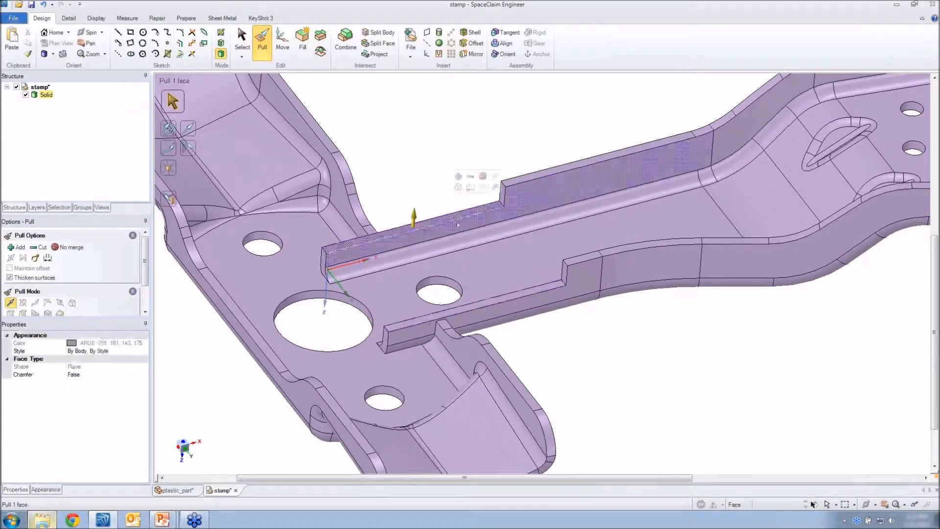
pyautogui.keyDown('ctrl'); pyautogui.click(495, 301); pyautogui.keyUp('ctrl')
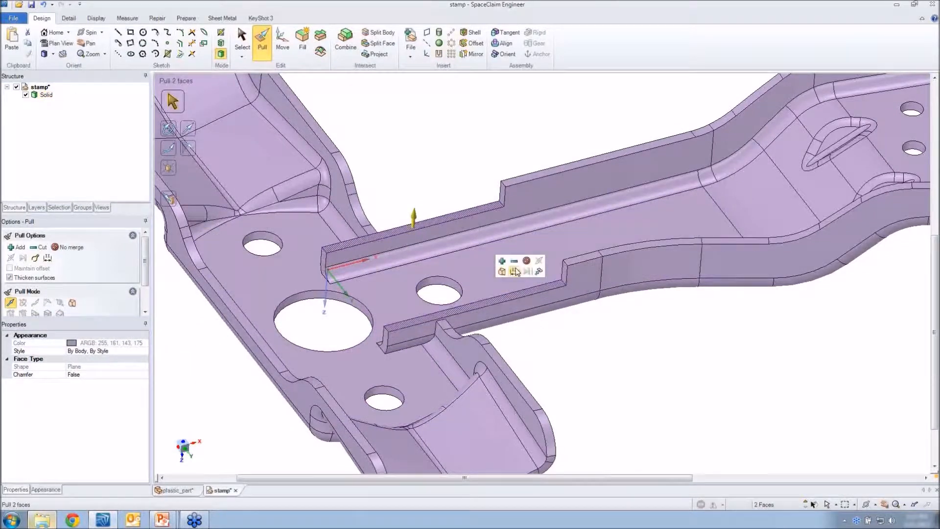
pyautogui.click(539, 272)
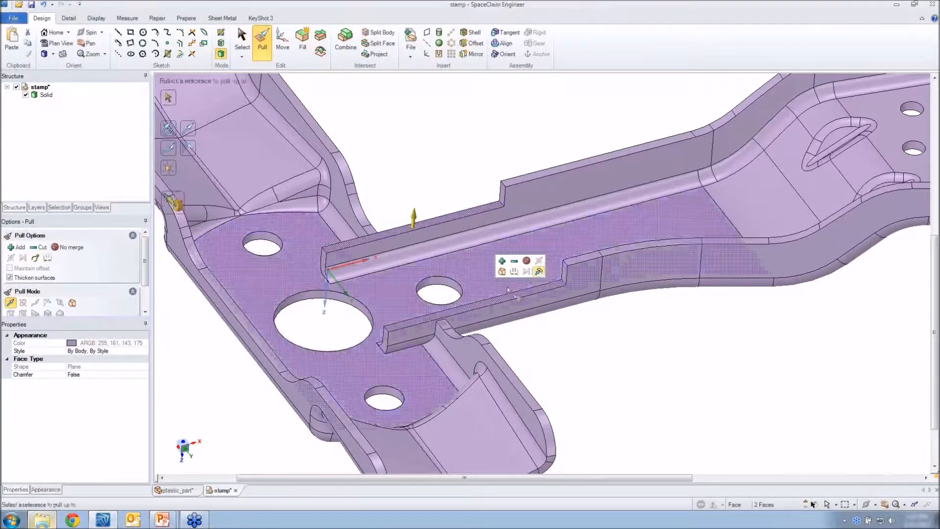
pyautogui.click(446, 325)
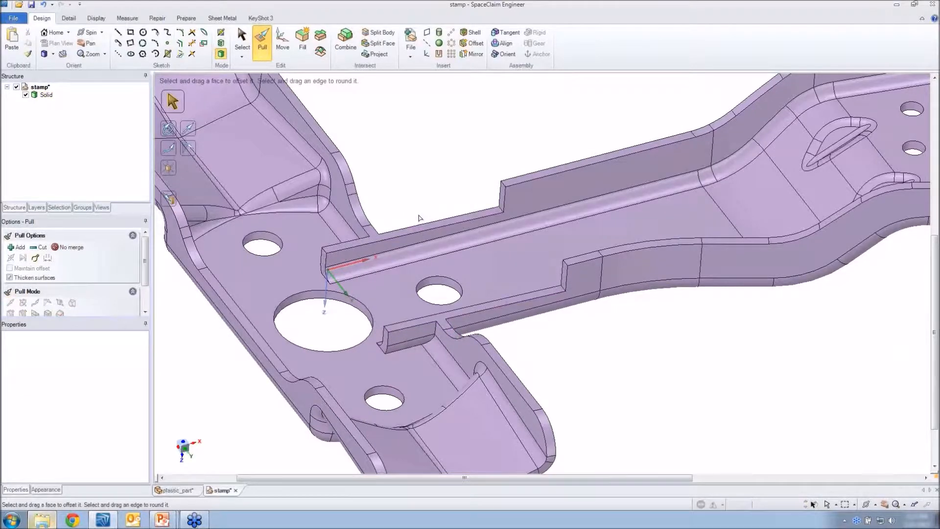
# - Tilt the vertical step faces on both side walls with Move so they form sloped transitions
pyautogui.moveTo(418, 218); pyautogui.dragTo(489, 245, button='middle')
pyautogui.click(560, 276)
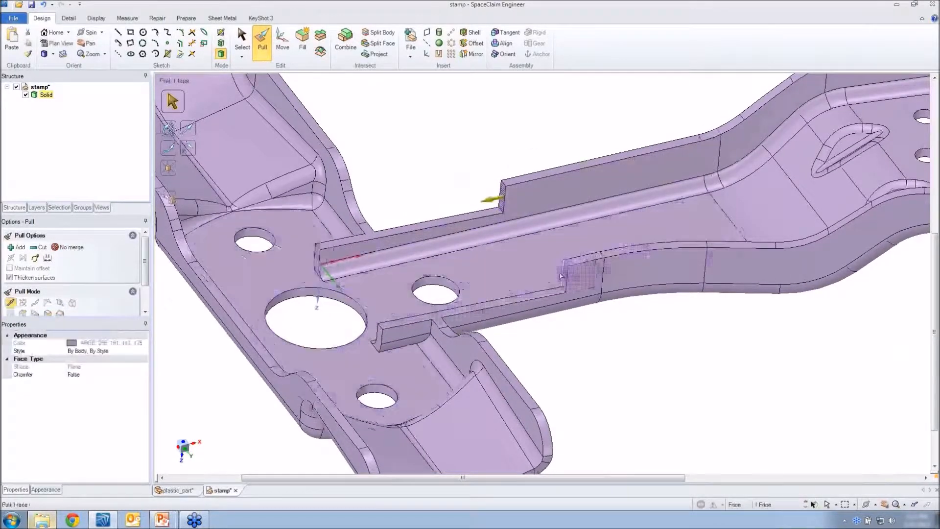
pyautogui.keyDown('ctrl'); pyautogui.click(564, 277); pyautogui.keyUp('ctrl')
pyautogui.click(286, 44)
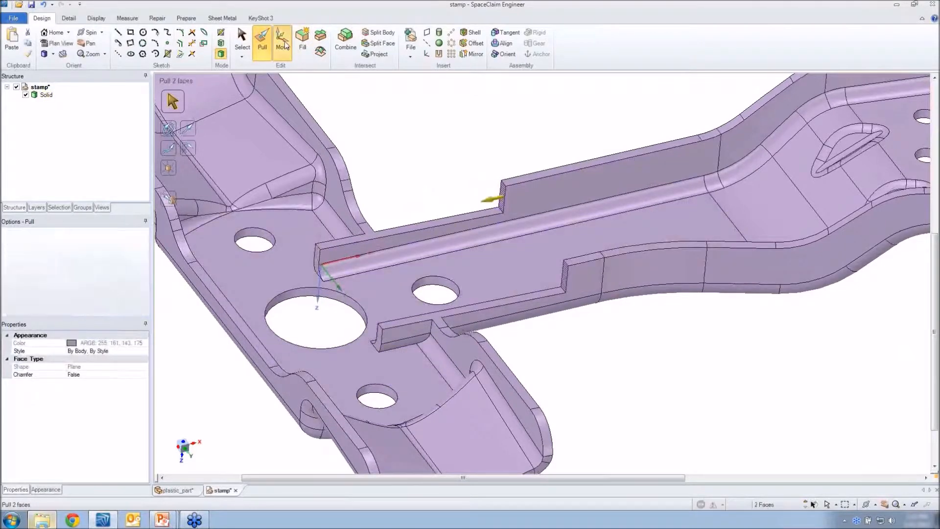
pyautogui.moveTo(513, 258); pyautogui.dragTo(494, 224)
pyautogui.click(453, 173)
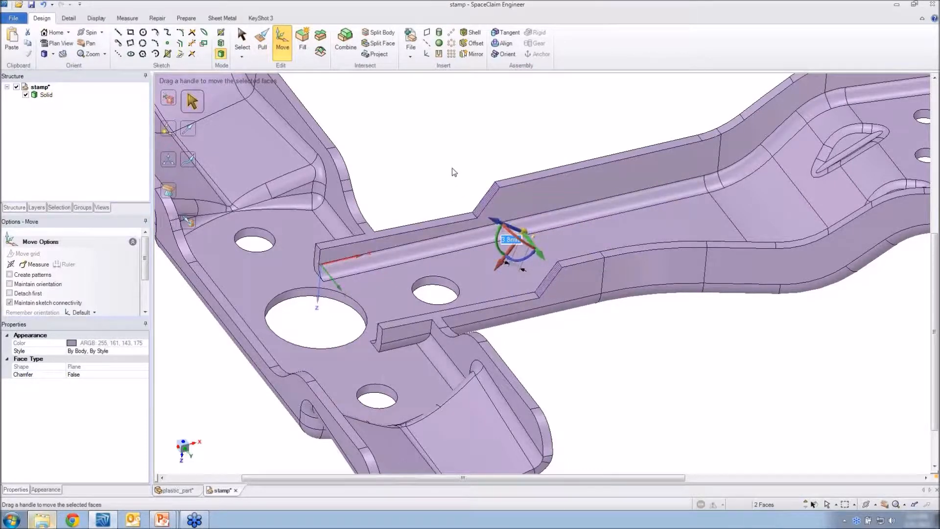
# - Round the upper and lower edges of both sloped transitions with a radius of about 4.56 mm
pyautogui.click(496, 190)
pyautogui.keyDown('ctrl'); pyautogui.click(476, 218); pyautogui.keyUp('ctrl')
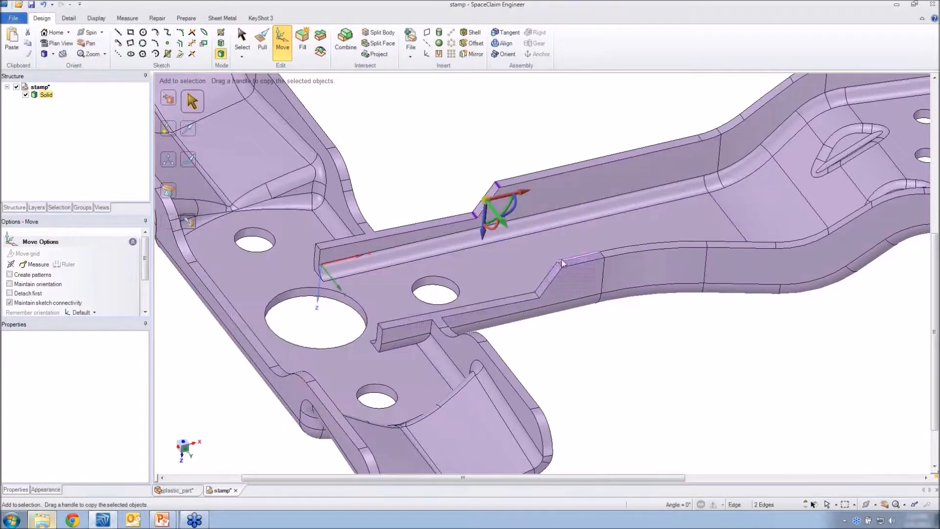
pyautogui.keyDown('ctrl'); pyautogui.click(539, 293); pyautogui.keyUp('ctrl')
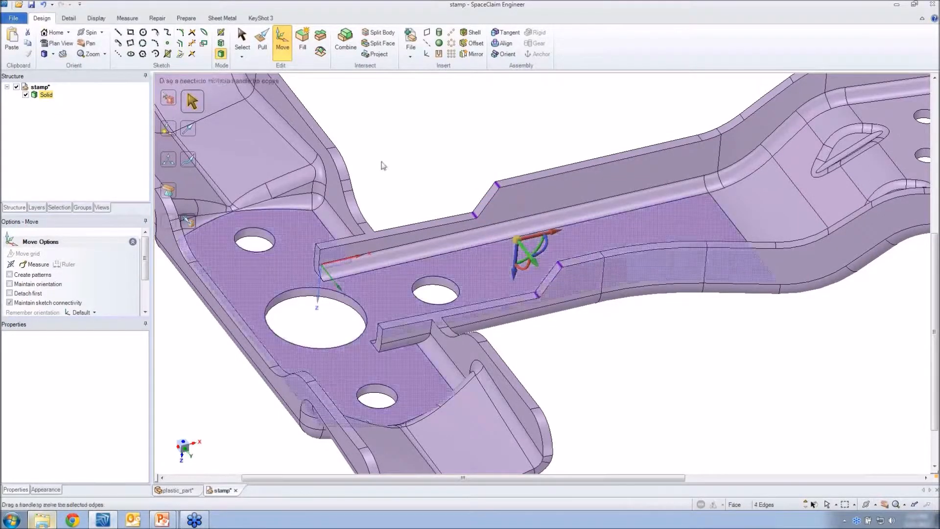
pyautogui.click(270, 51)
pyautogui.moveTo(471, 153); pyautogui.dragTo(482, 158)
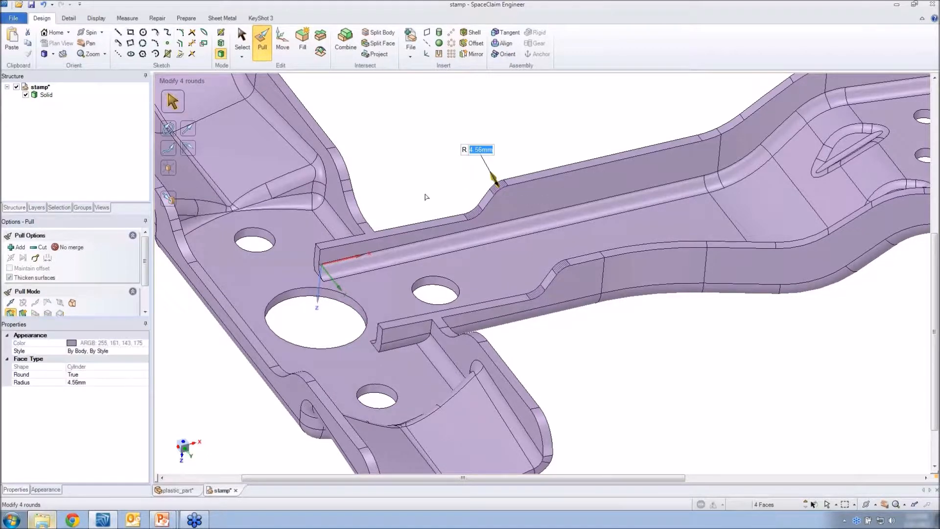
# - Remove the side wall ends that protrude past the flanges into the stamped part on both sides, using Fill
pyautogui.press('s')
pyautogui.moveTo(371, 249); pyautogui.dragTo(364, 250, button='middle')
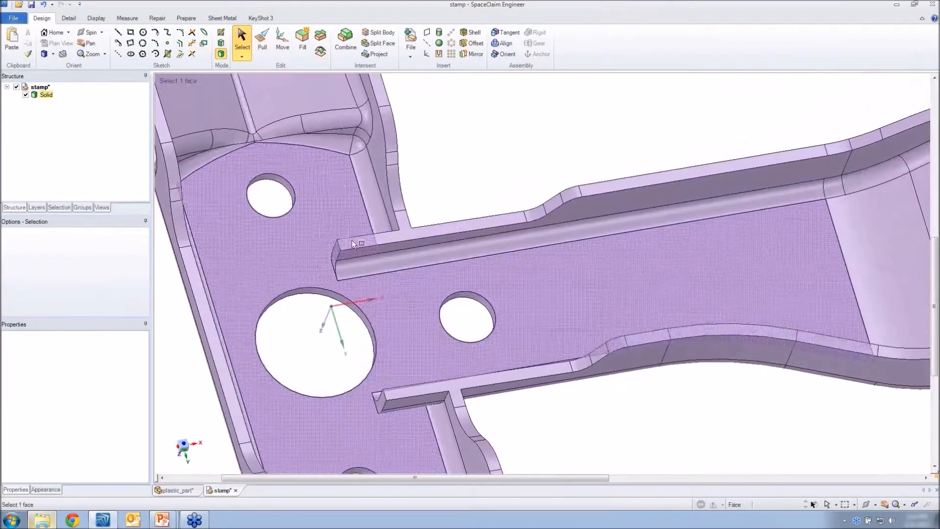
pyautogui.click(418, 293)
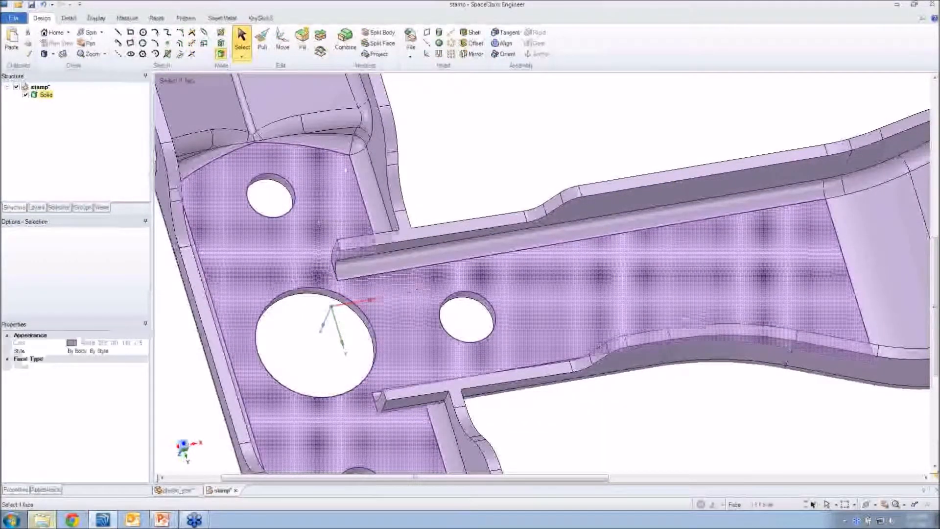
pyautogui.click(297, 50)
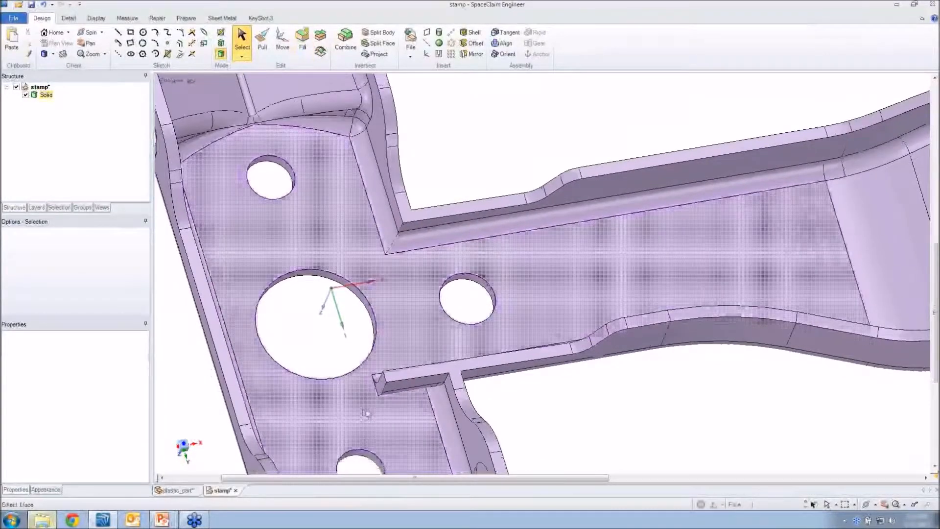
pyautogui.click(447, 335)
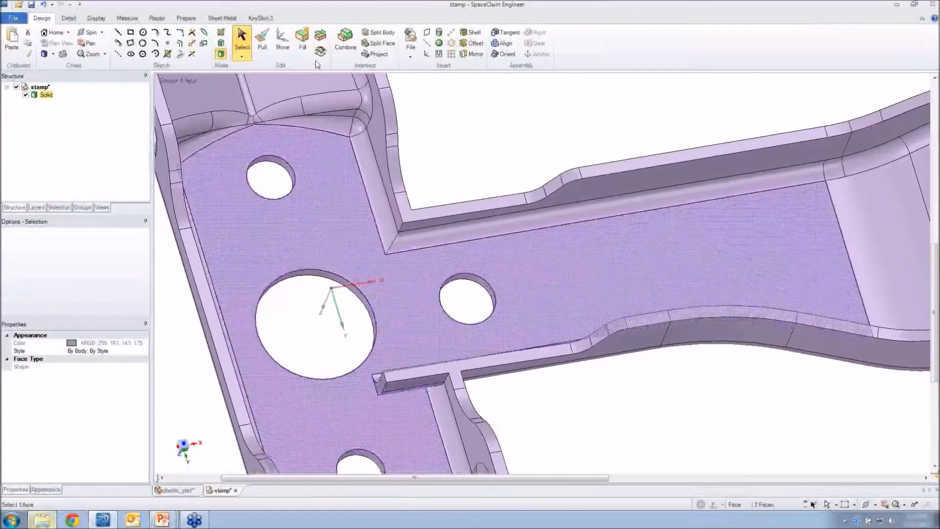
pyautogui.click(302, 43)
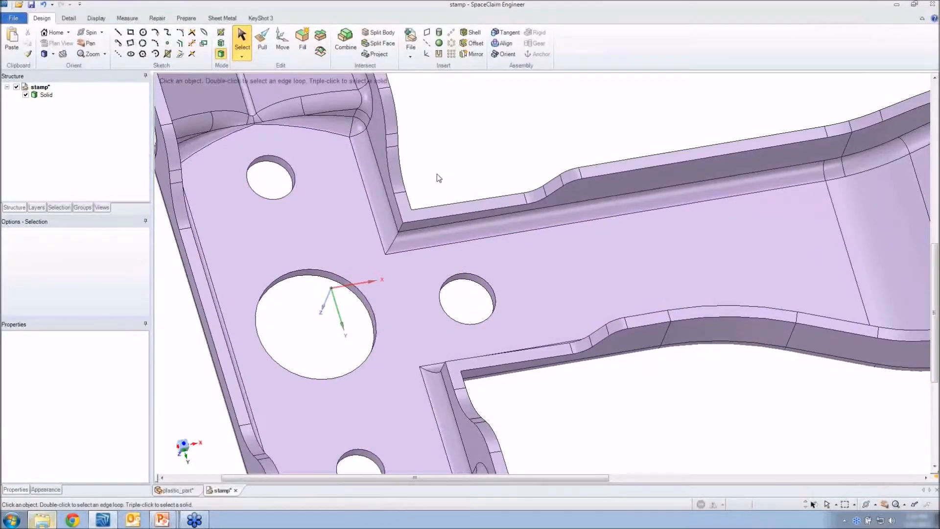
# - Round the outer corner edges where the far side wall meets the stamped part's flange with a 5 mm radius
pyautogui.moveTo(405, 229); pyautogui.dragTo(408, 239, button='middle')
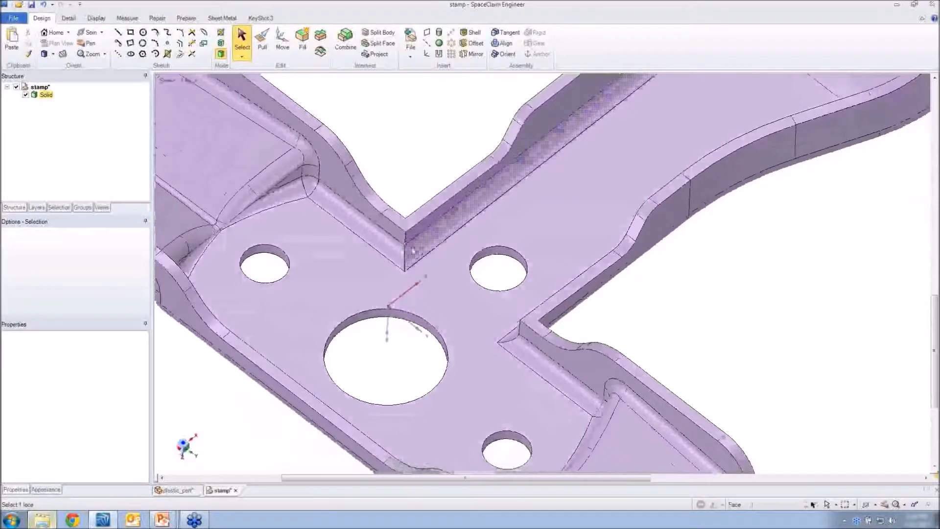
pyautogui.press('v')
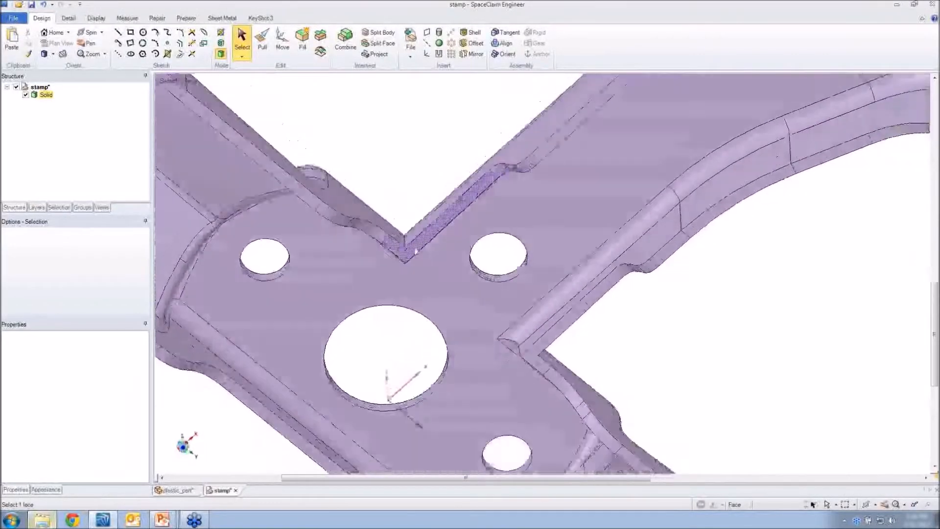
pyautogui.press('h')
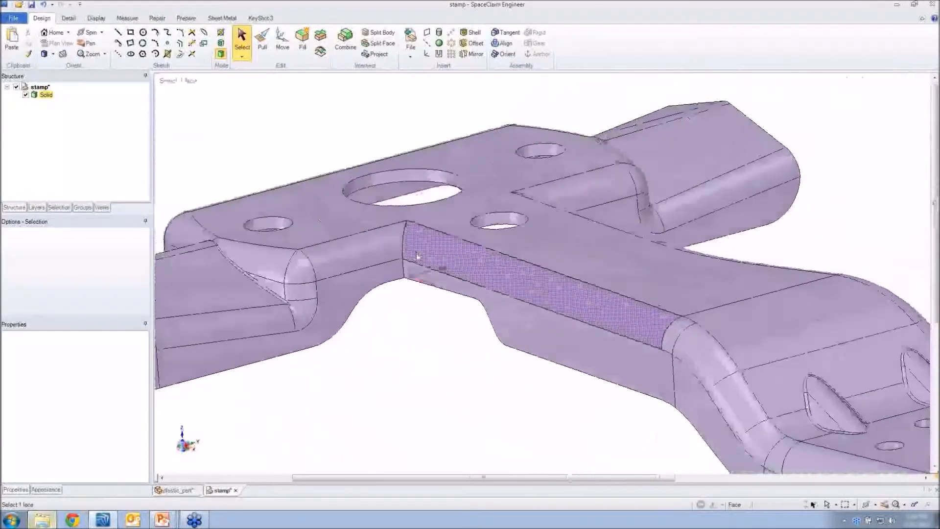
pyautogui.click(262, 39)
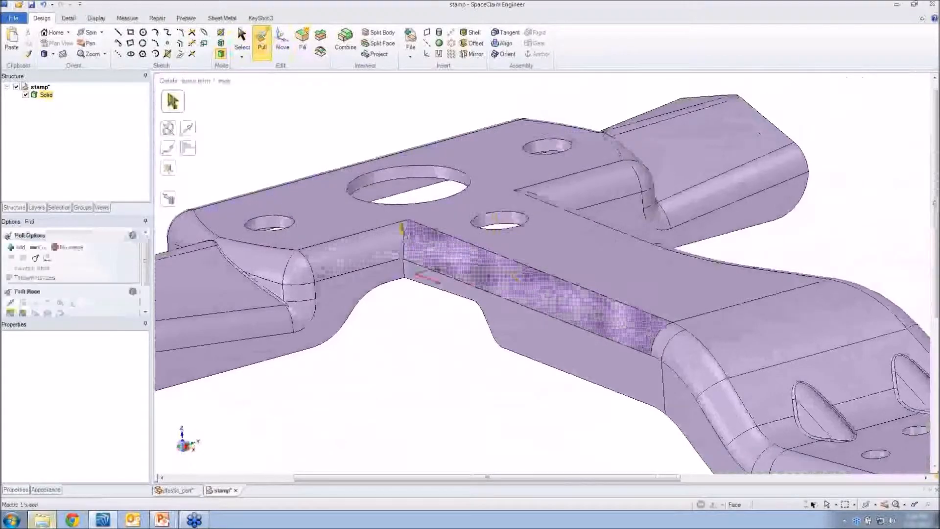
pyautogui.click(404, 238)
pyautogui.moveTo(392, 136); pyautogui.dragTo(339, 127)
pyautogui.press('space')
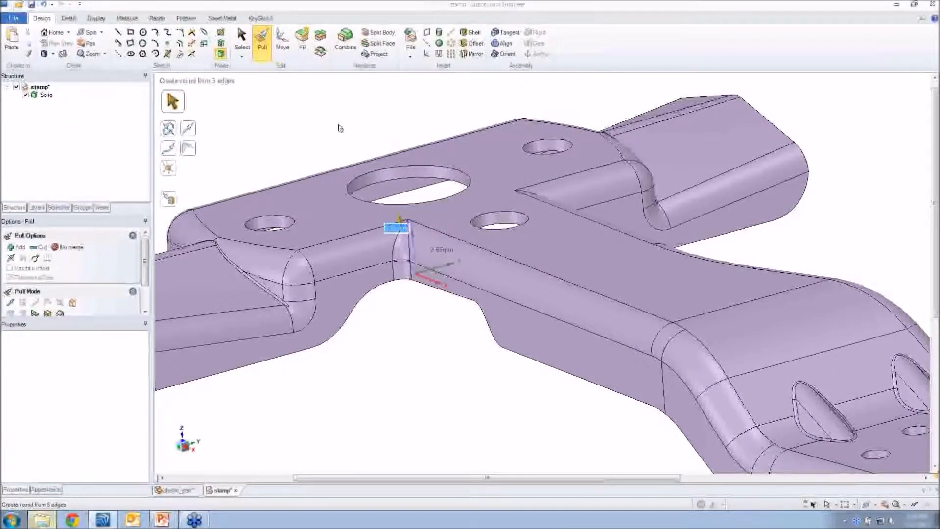
pyautogui.write('5')
pyautogui.press('Return')
# - Round the opposite side wall's junction edges by pulling them up to the existing 5 mm corner round
pyautogui.moveTo(336, 130); pyautogui.dragTo(567, 211, button='middle')
pyautogui.click(567, 196)
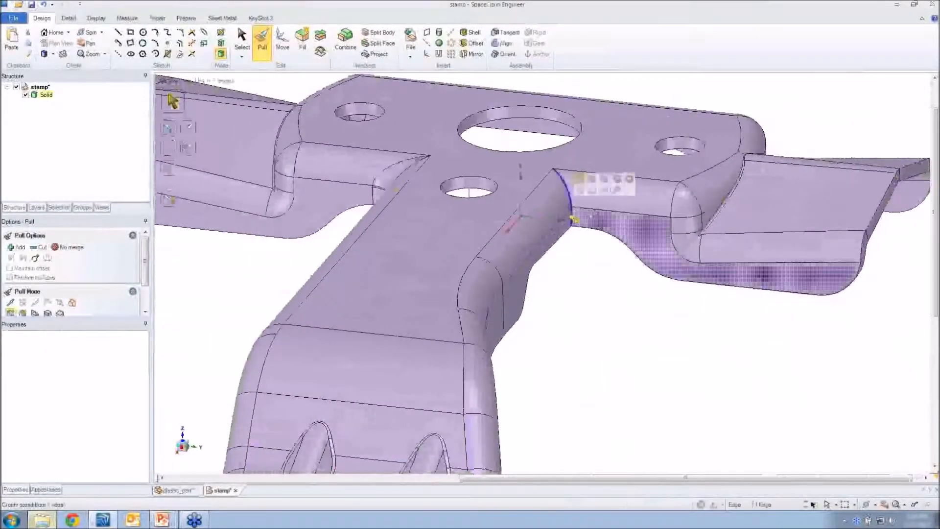
pyautogui.click(618, 190)
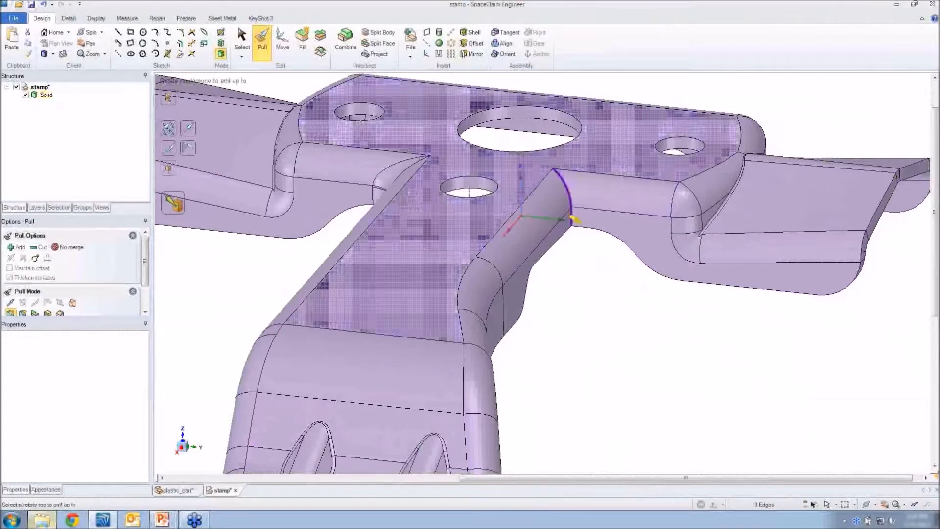
pyautogui.click(378, 196)
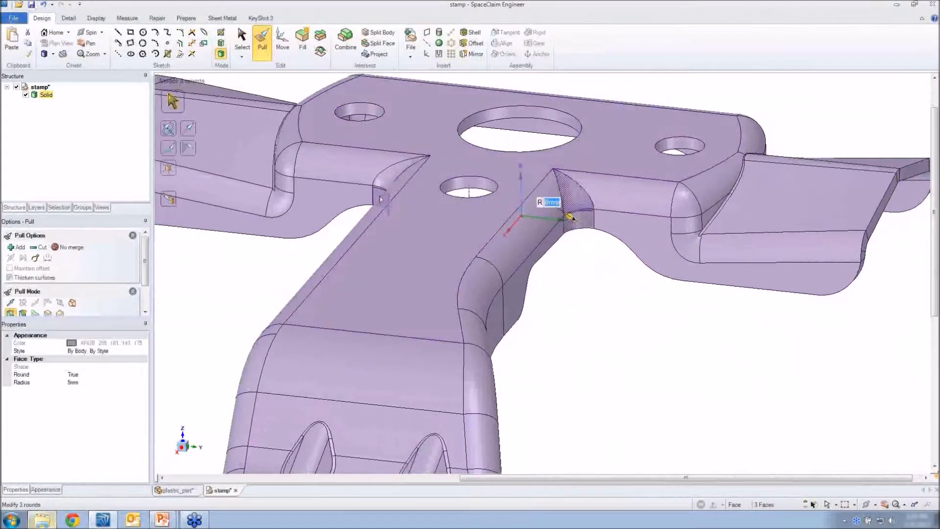
pyautogui.keyDown('ctrl'); pyautogui.click(378, 198); pyautogui.keyUp('ctrl')
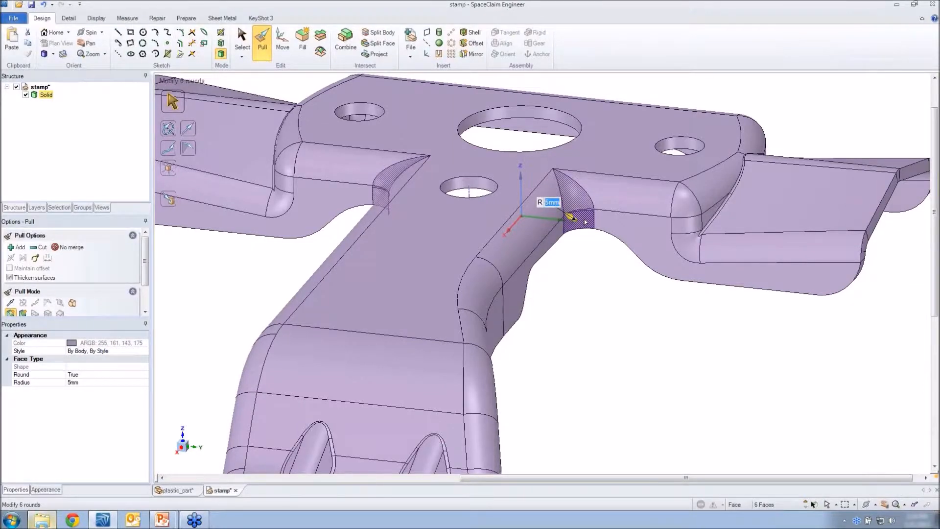
pyautogui.click(586, 222)
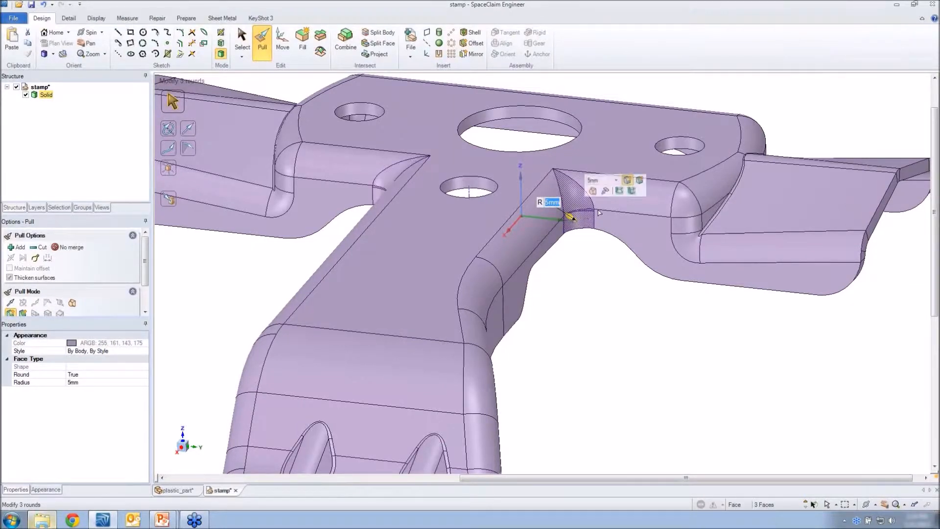
# - Swap the intersecting rounds at the outer corners where the side walls meet the flanges, blending each corner smoothly
pyautogui.click(618, 195)
pyautogui.moveTo(587, 211); pyautogui.dragTo(514, 215, button='middle')
pyautogui.click(381, 227)
pyautogui.keyDown('ctrl'); pyautogui.click(430, 274); pyautogui.keyUp('ctrl')
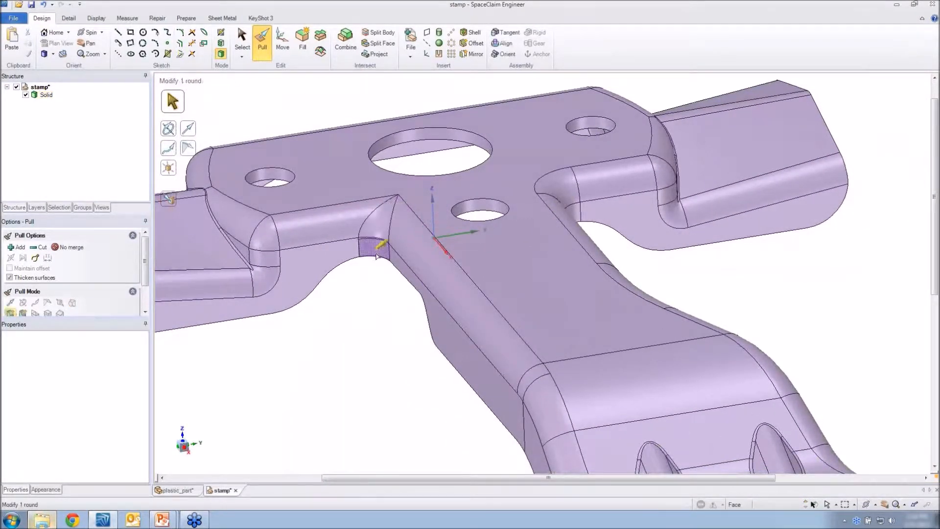
pyautogui.keyDown('ctrl'); pyautogui.click(379, 236); pyautogui.keyUp('ctrl')
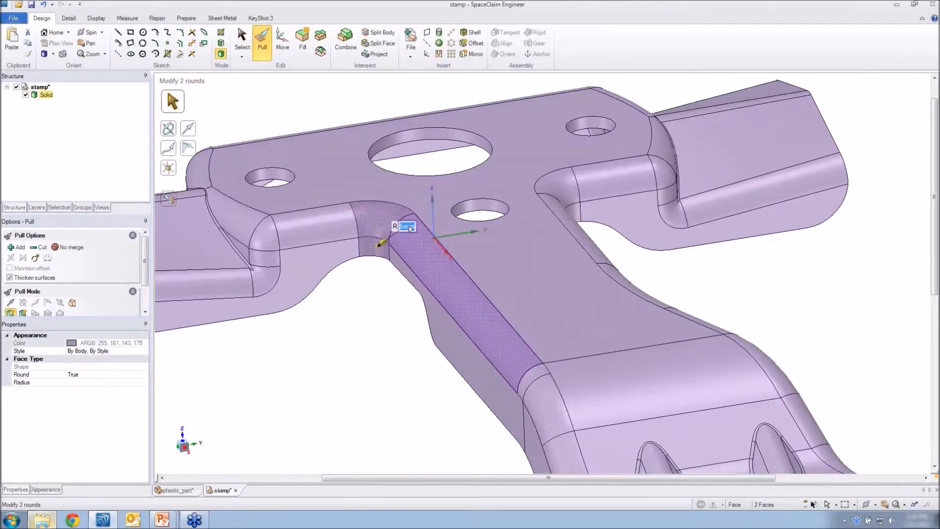
# - Round the sharp inner corner edge between one side wall and the flange with a 7.65 mm radius
pyautogui.moveTo(380, 238)
pyautogui.mouseDown(button='middle')
pyautogui.moveTo(379, 277)
pyautogui.moveTo(380, 255)
pyautogui.mouseUp(button='middle')
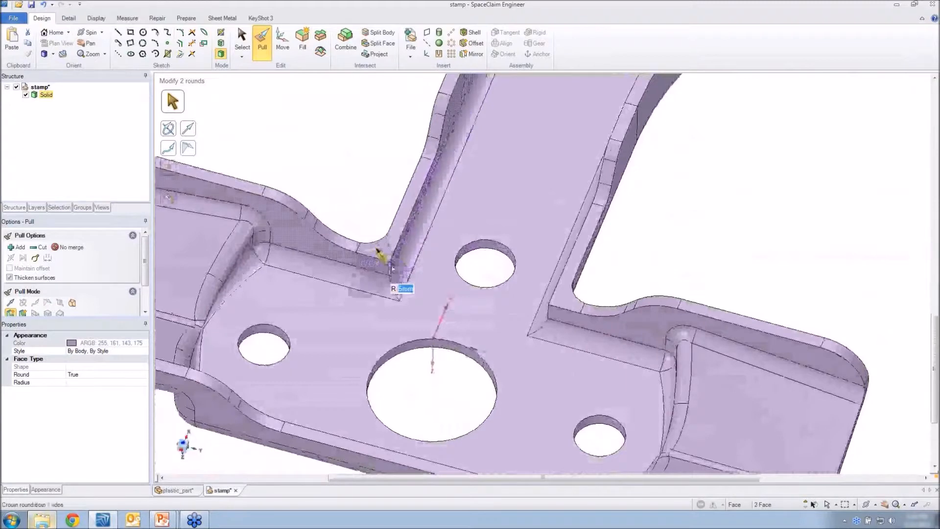
pyautogui.click(392, 270)
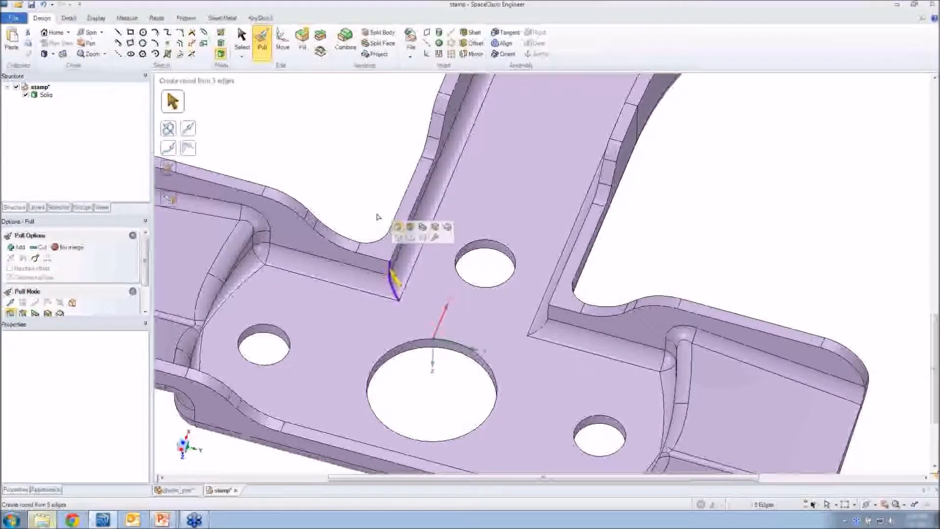
pyautogui.write('6+2.6')
pyautogui.press('Return')
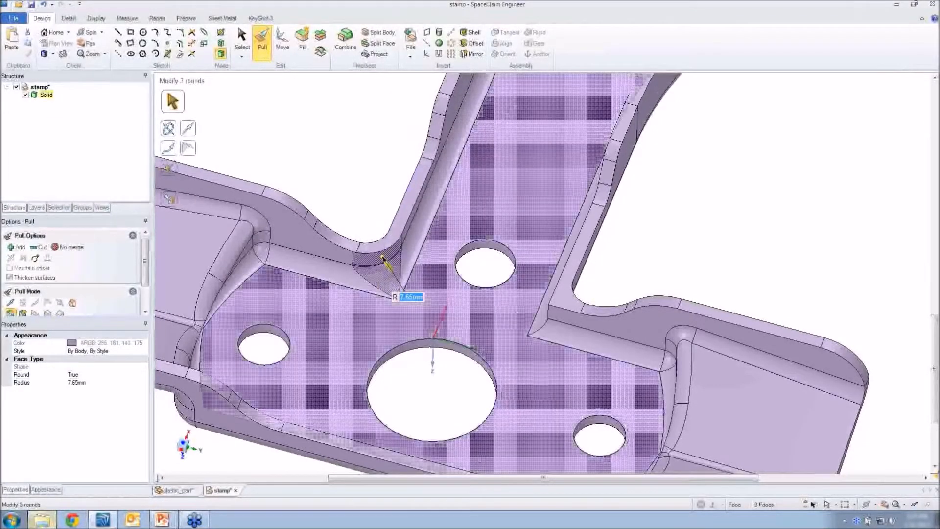
# - Round the opposite inner corner edge by pulling it up to the first inner corner's 7.65 mm round
pyautogui.click(548, 314)
pyautogui.doubleClick(547, 314)
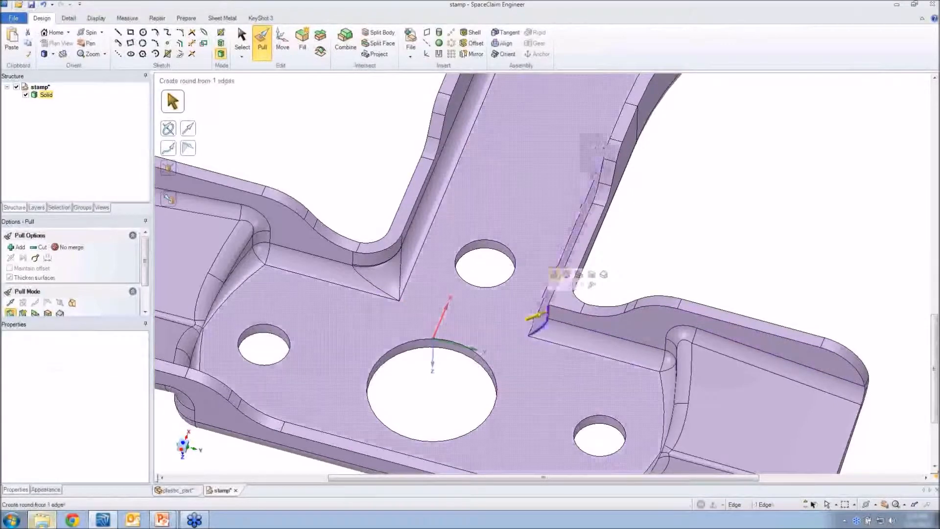
pyautogui.press('u')
pyautogui.click(375, 263)
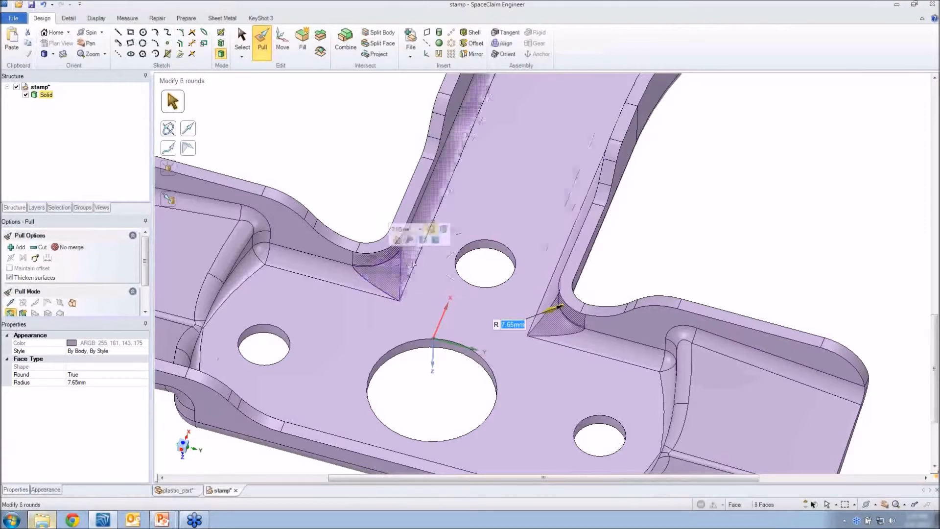
# - Swap the intersecting rounds at the inner corners so they blend into the rounds along the base
pyautogui.click(424, 240)
pyautogui.moveTo(424, 240); pyautogui.dragTo(407, 218, button='middle')
pyautogui.click(407, 218)
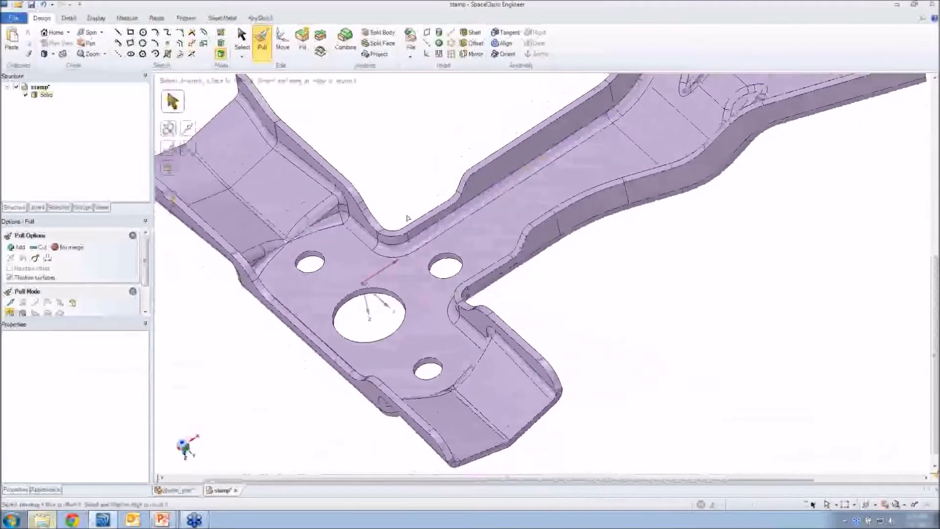
pyautogui.press('Escape')
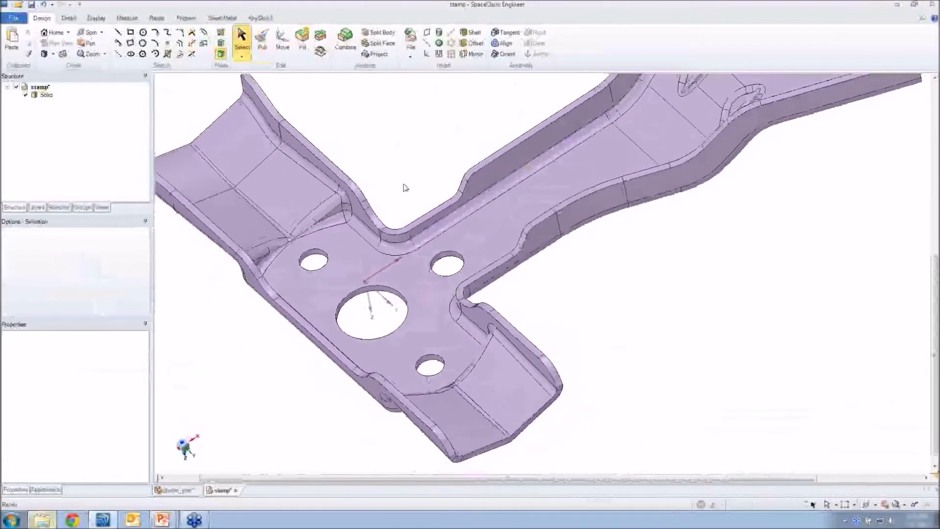
# - Insert a plane through the Y and Z axes of the coordinate system at the large center hole
pyautogui.moveTo(407, 188); pyautogui.dragTo(432, 207, button='middle')
pyautogui.scroll(-3, 431, 206)
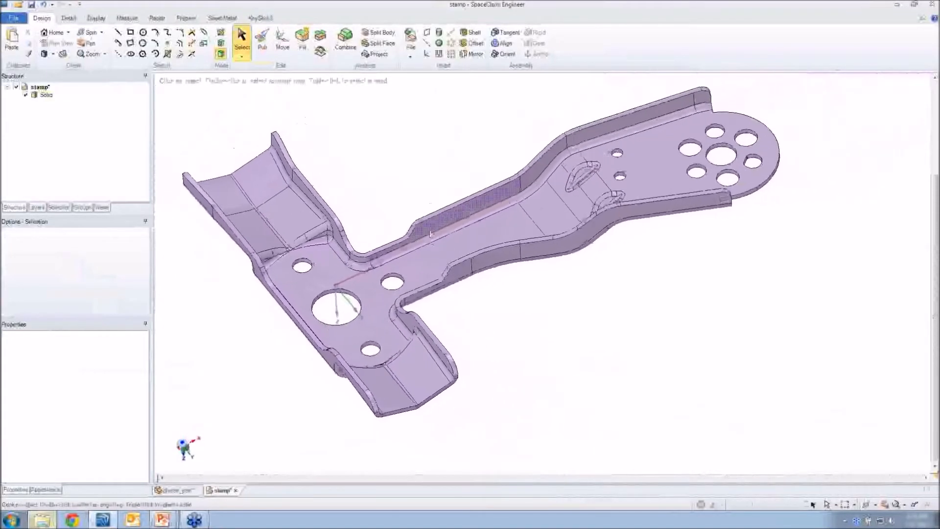
pyautogui.moveTo(420, 248); pyautogui.dragTo(382, 274, button='middle')
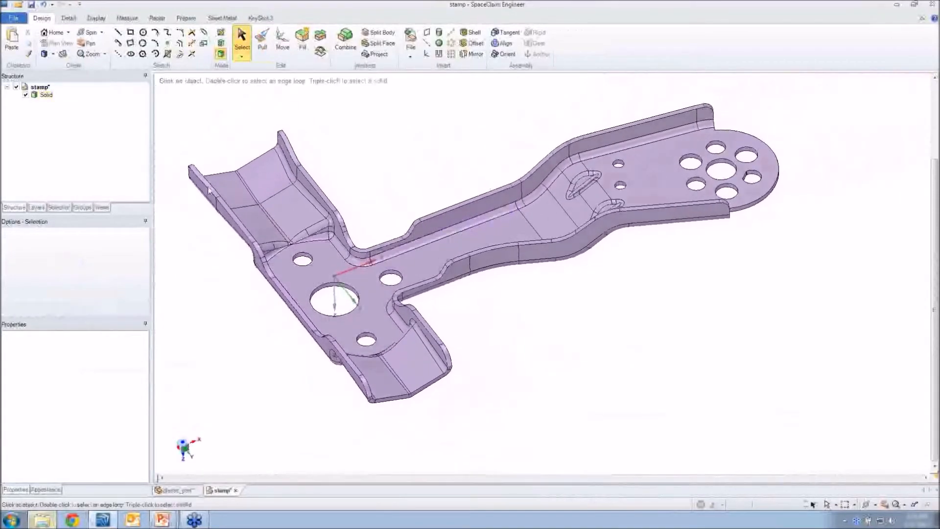
pyautogui.click(353, 299)
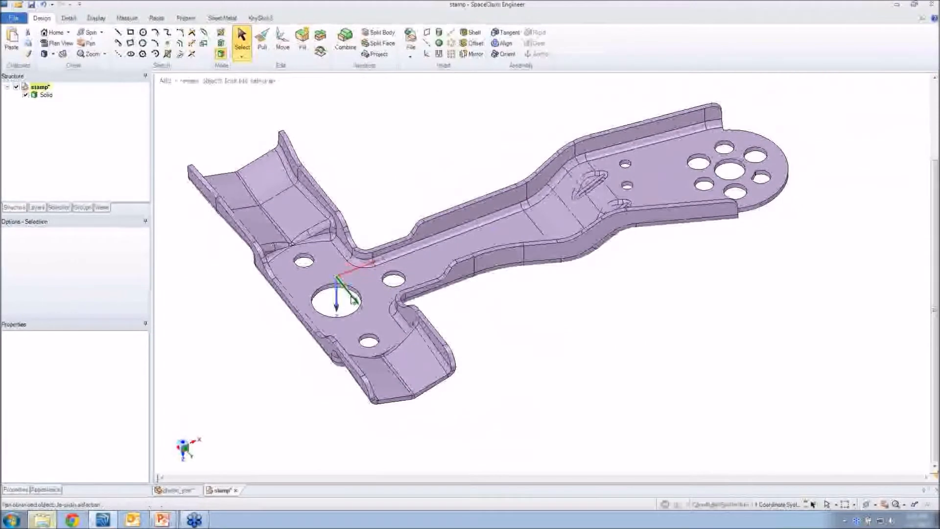
pyautogui.click(351, 299)
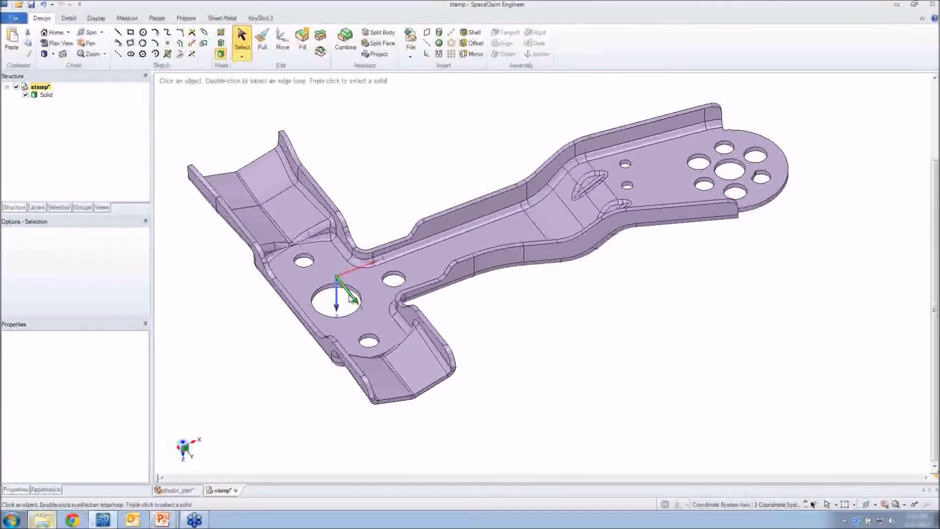
pyautogui.click(390, 129)
pyautogui.click(426, 33)
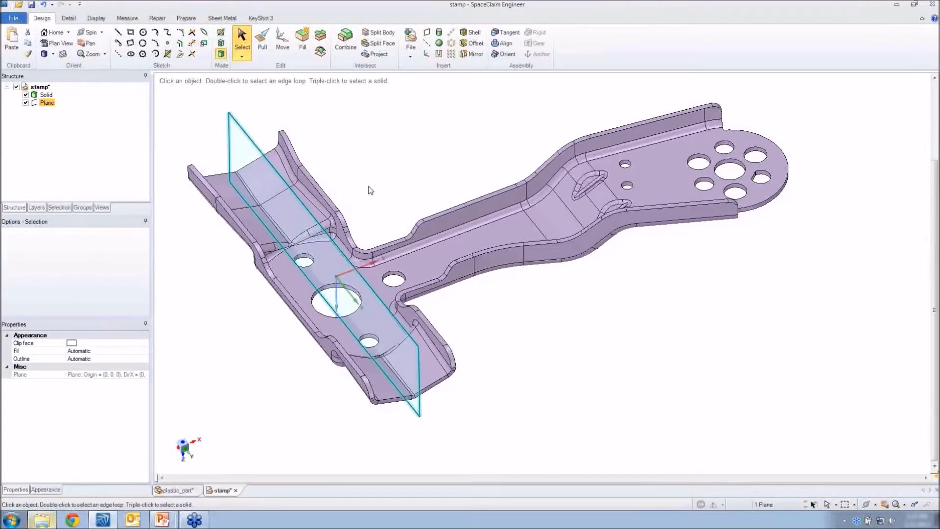
# - Move the plane along the arm until it lies between the two small holes and the circular hole pattern
pyautogui.click(283, 40)
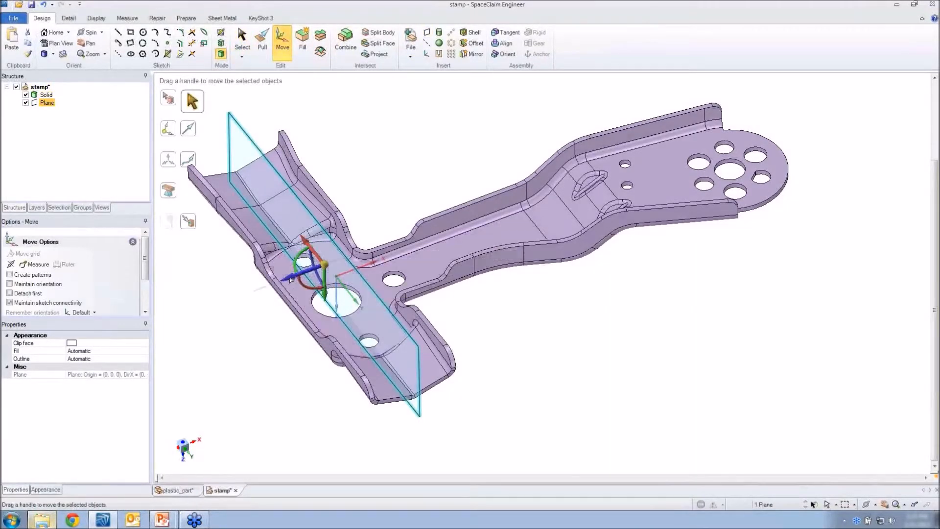
pyautogui.moveTo(291, 277); pyautogui.dragTo(621, 223)
pyautogui.moveTo(610, 147); pyautogui.dragTo(601, 158)
pyautogui.moveTo(601, 158); pyautogui.dragTo(468, 125, button='middle')
pyautogui.click(480, 128)
# - Split the solid with the plane using Combine and remove the end region with the circular hole pattern
pyautogui.click(345, 51)
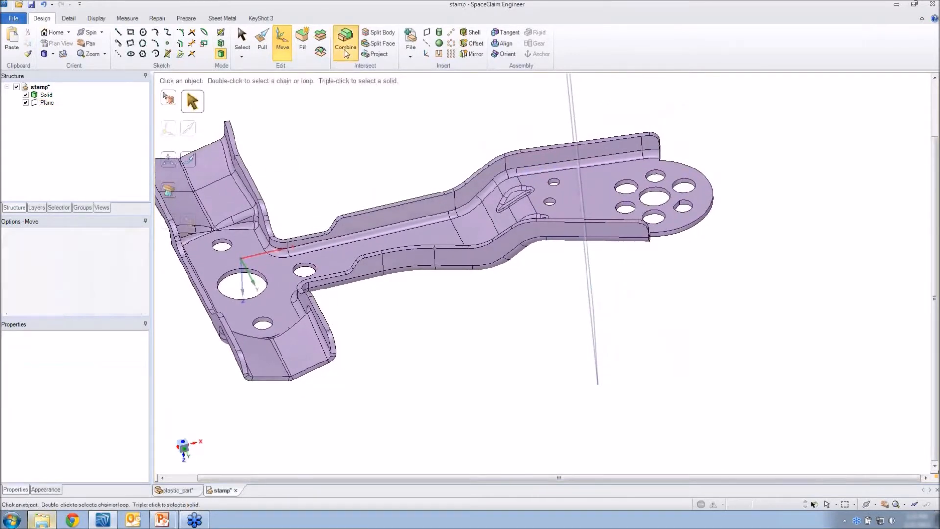
pyautogui.click(604, 148)
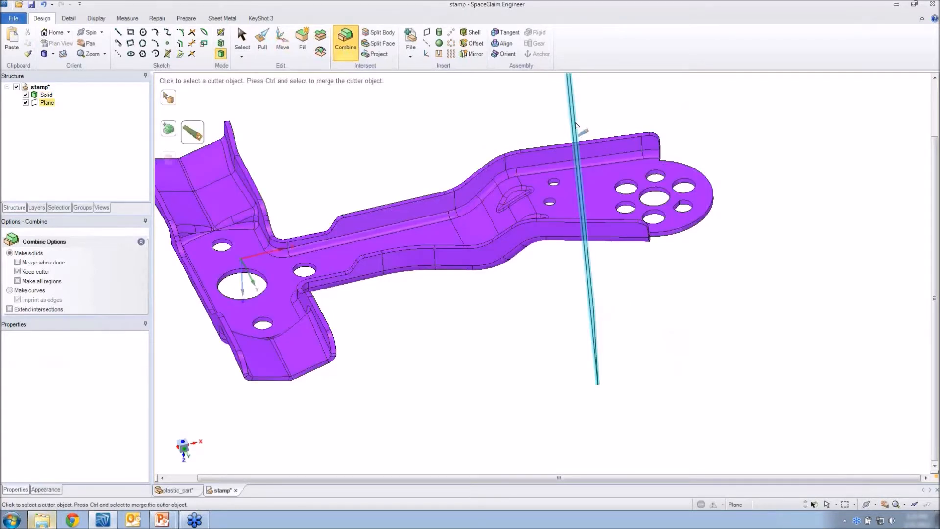
pyautogui.click(576, 126)
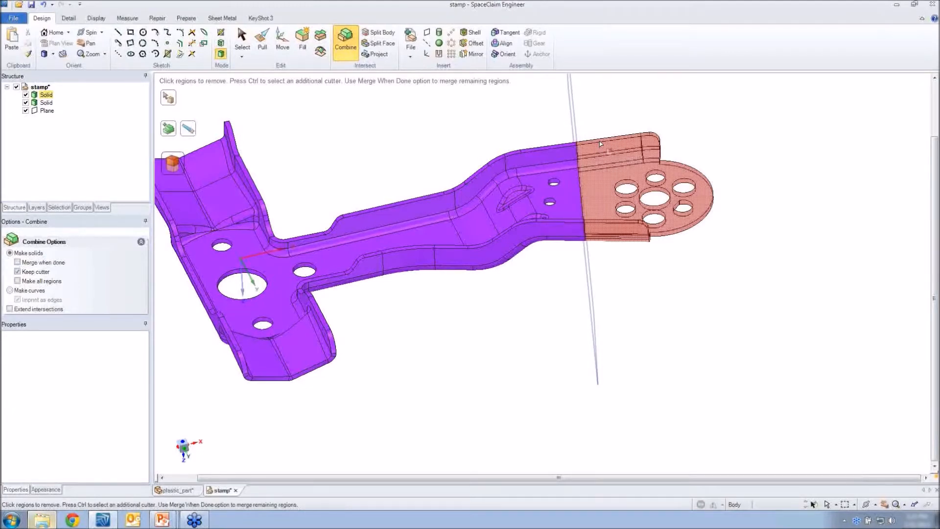
pyautogui.click(601, 143)
pyautogui.moveTo(602, 147); pyautogui.dragTo(626, 207, button='middle')
pyautogui.press('Escape')
# - Delete the cutting plane from the model, leaving only the solid
pyautogui.click(45, 102)
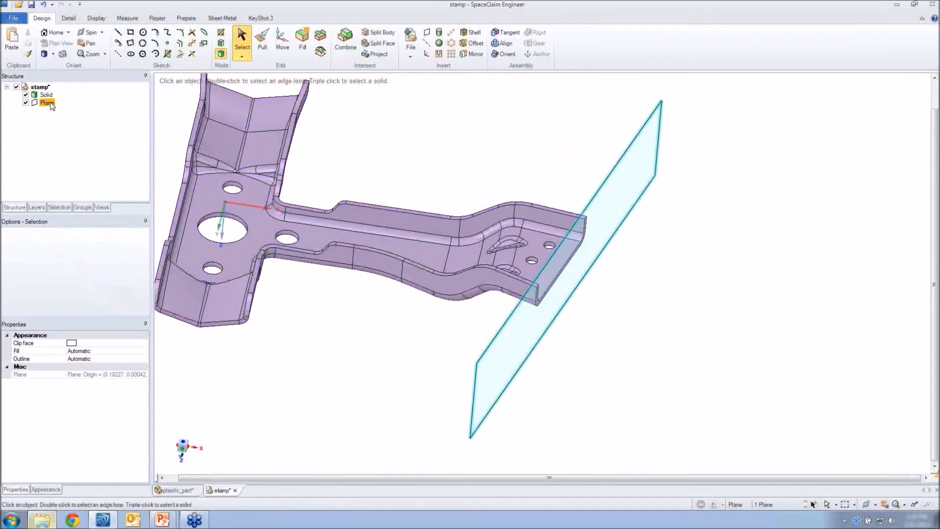
pyautogui.rightClick(45, 103)
pyautogui.click(76, 146)
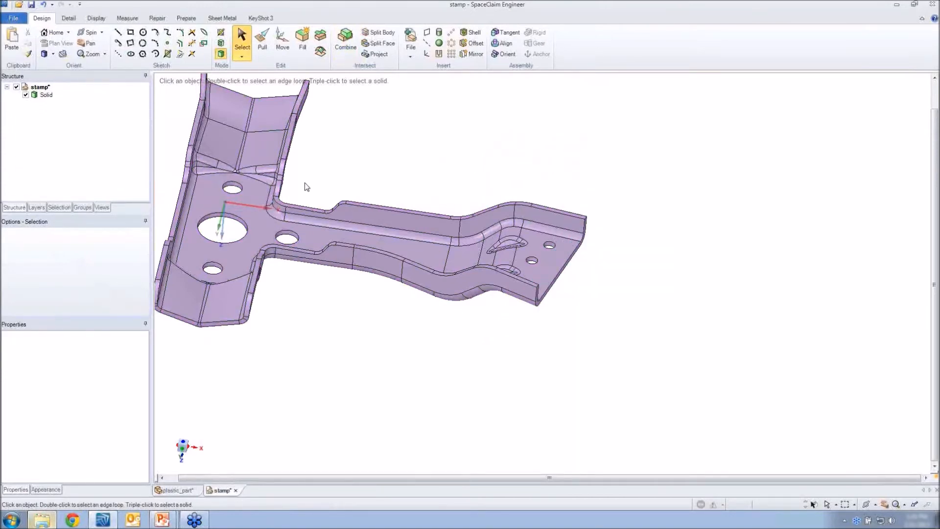
pyautogui.keyDown('shift'); pyautogui.moveTo(374, 186); pyautogui.dragTo(383, 190, button='middle'); pyautogui.keyUp('shift')
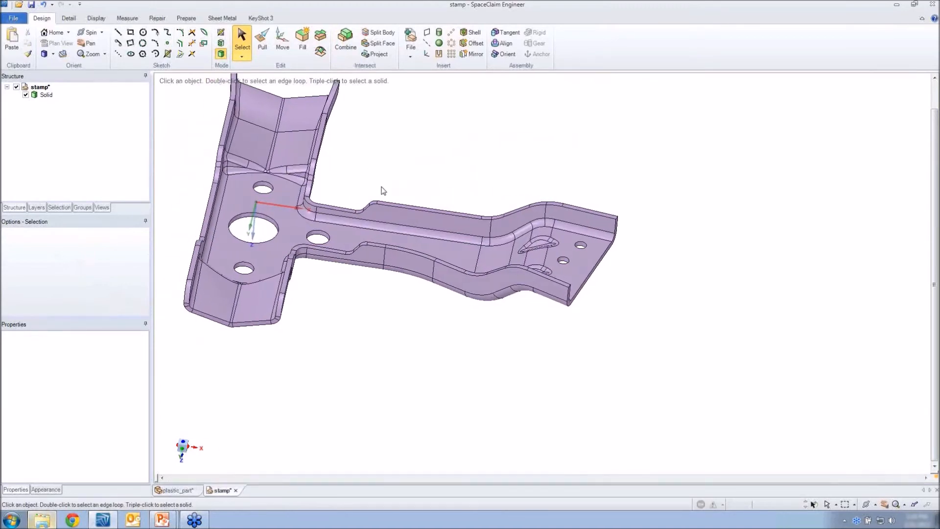